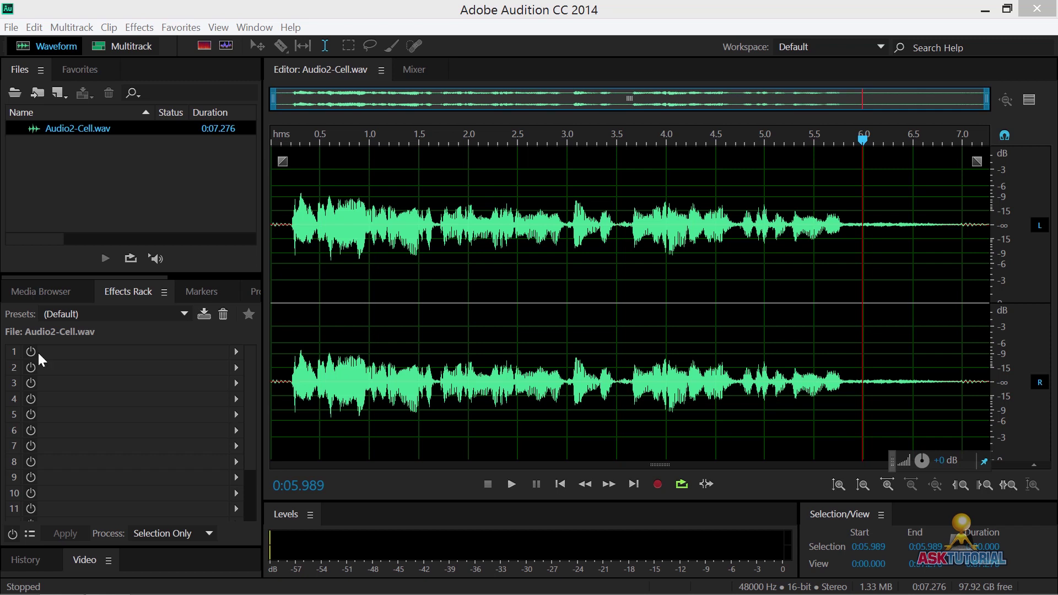
- Play Audio2-Cell.wav from about 3.6 seconds and stop after the speech ends
left_click(625, 223)
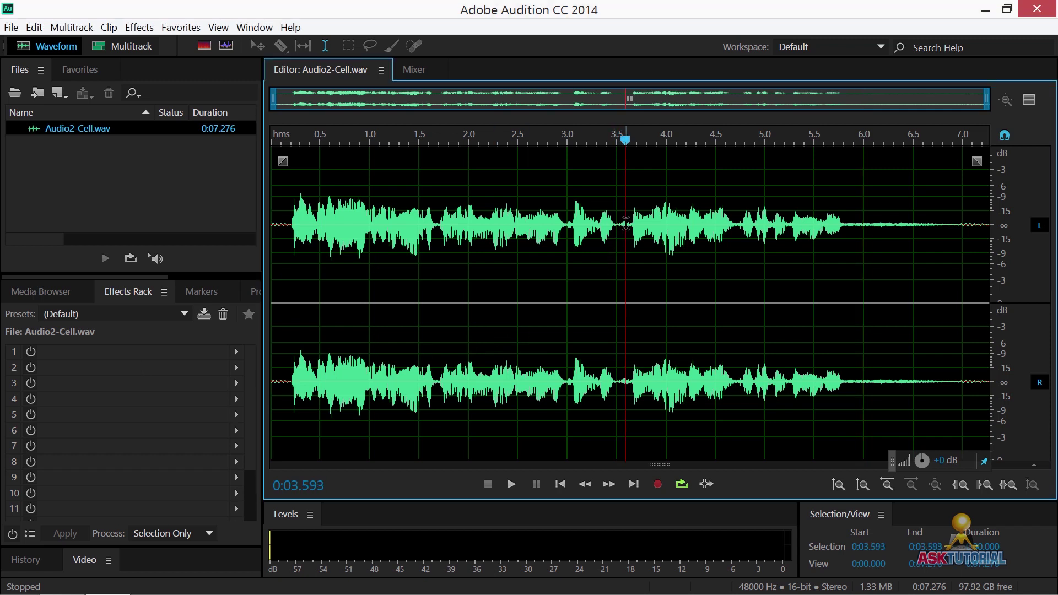
key("space")
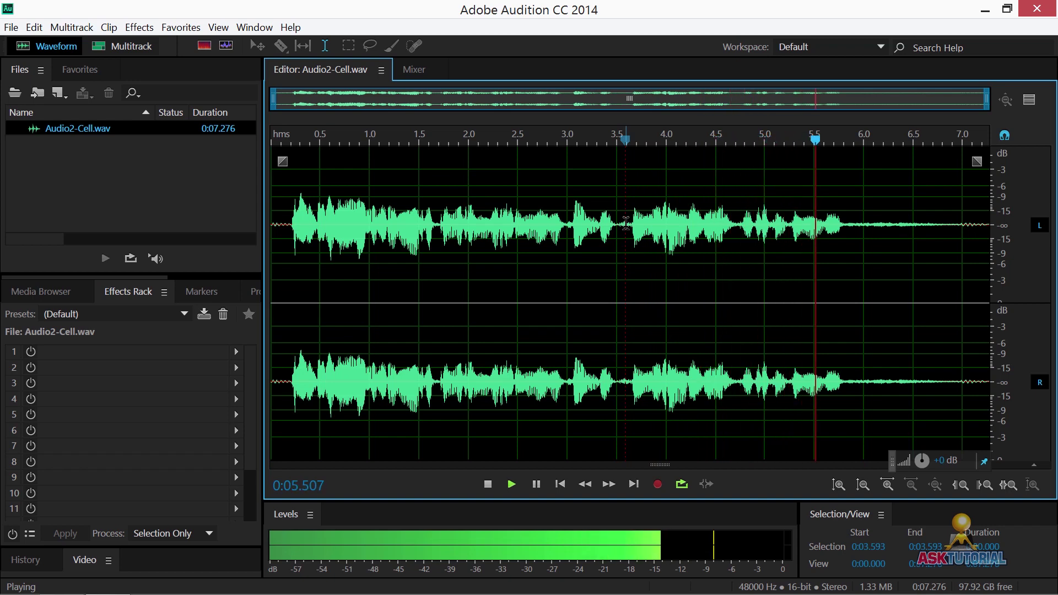
key("space")
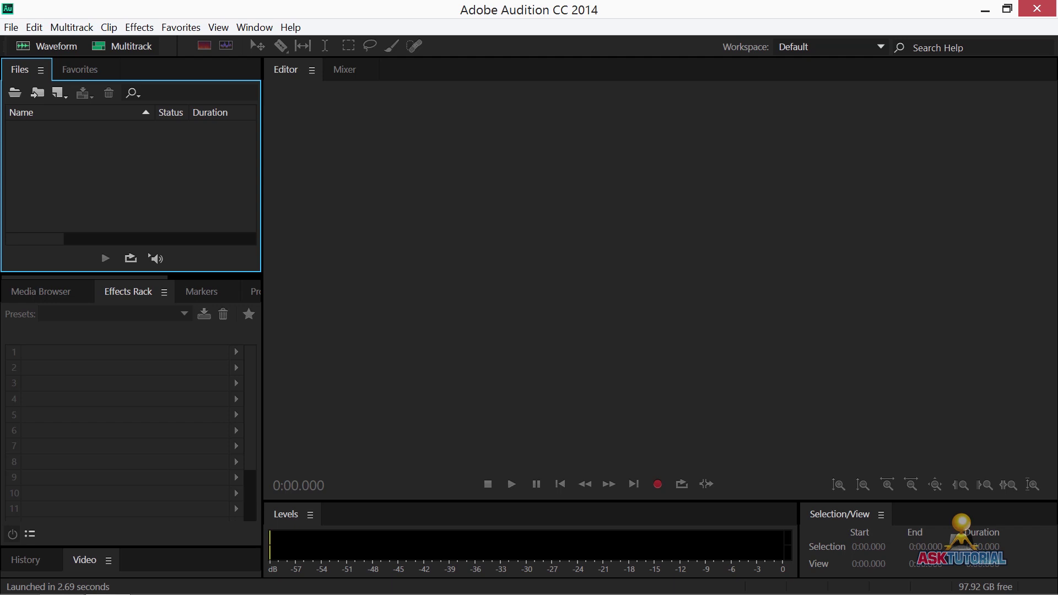
- Load Audio2-Cell.wav into the editor and show its spectral frequency display
left_click_drag(1057, 172, 496, 231)
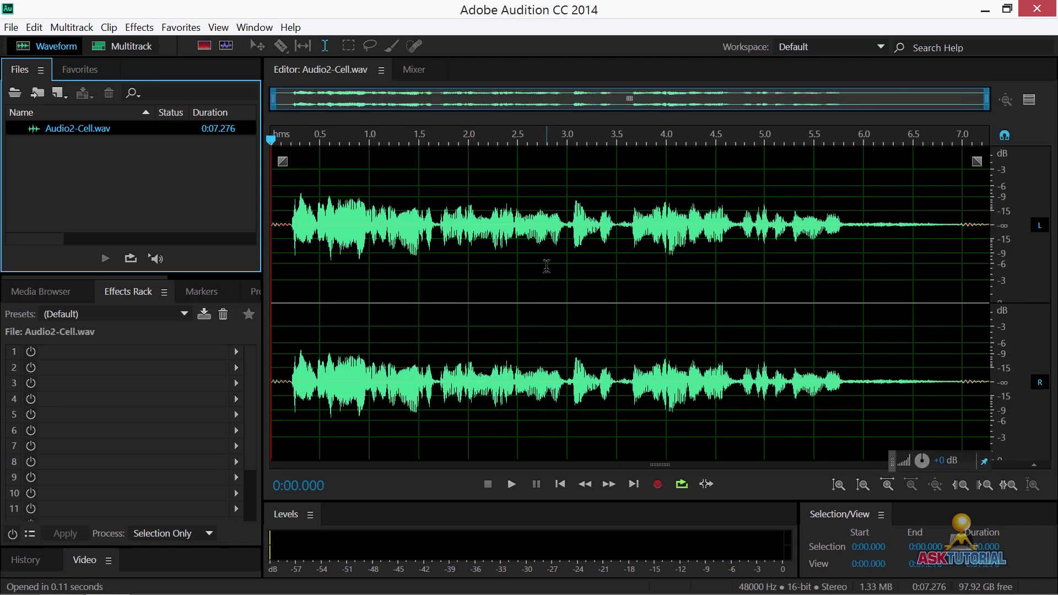
left_click_drag(624, 233, 879, 234)
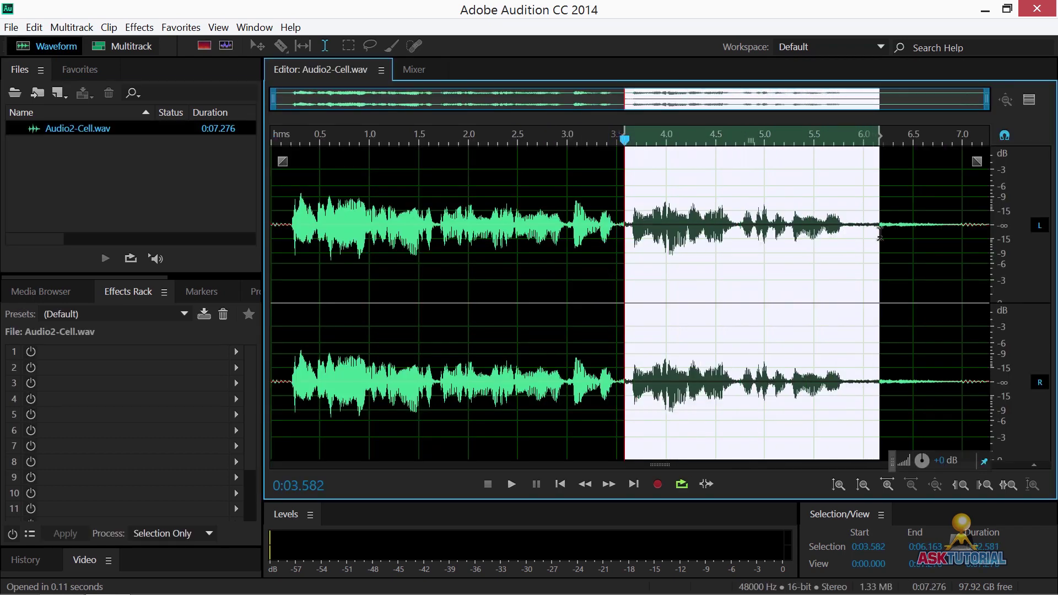
left_click(630, 236)
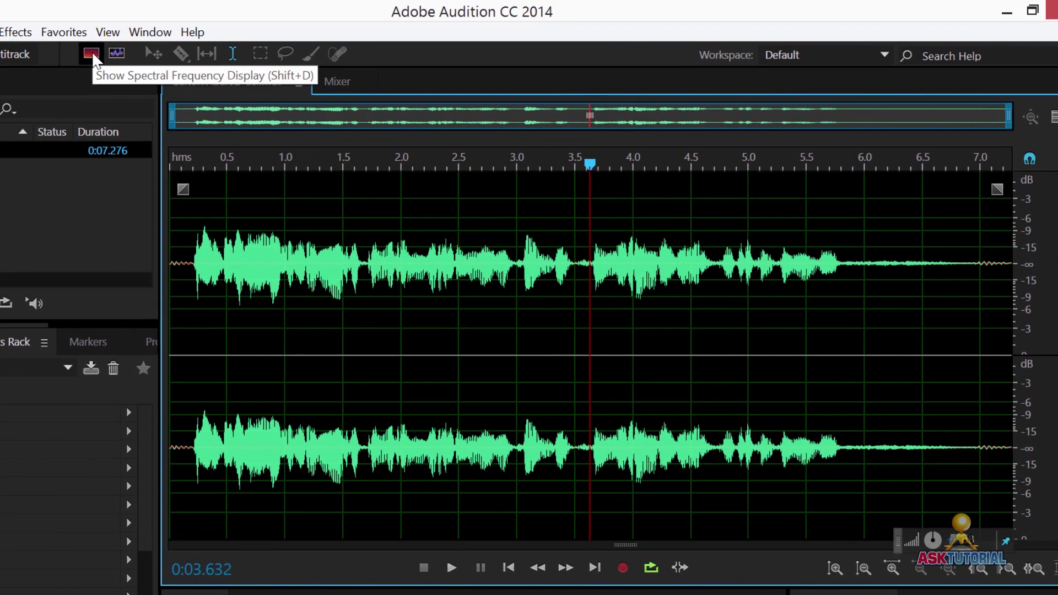
left_click(92, 53)
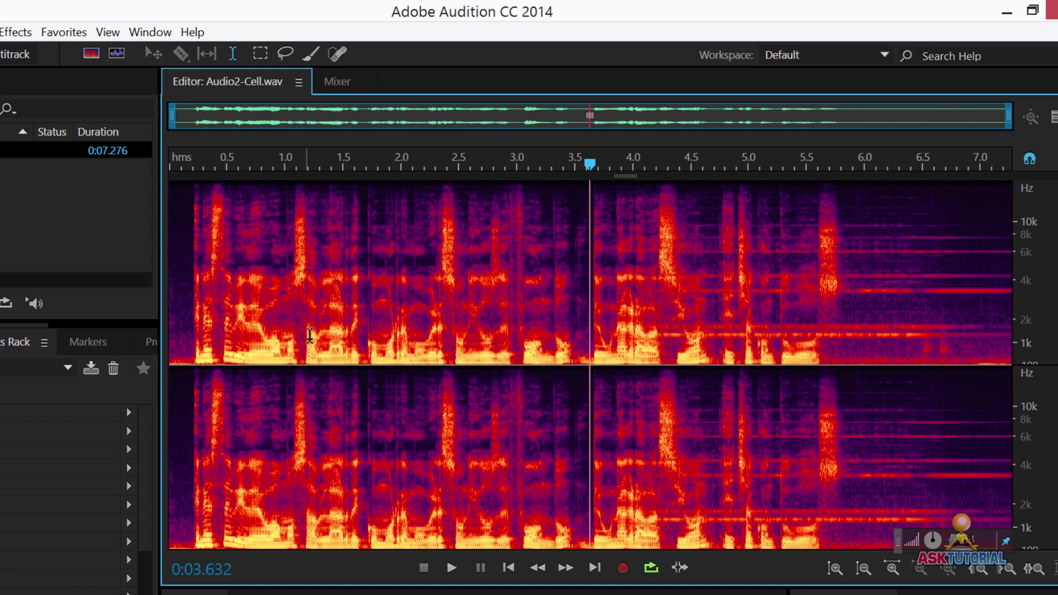
- Examine the horizontal noise lines in the second half of the spectrogram at different time and frequency scales
left_click(247, 219)
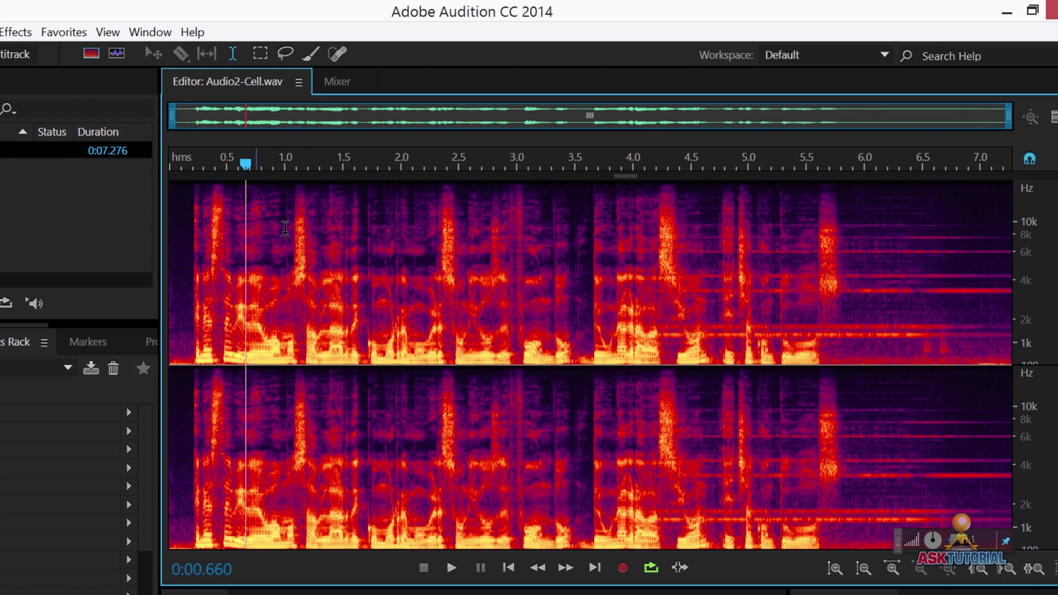
left_click_drag(284, 226, 243, 226)
left_click(238, 237)
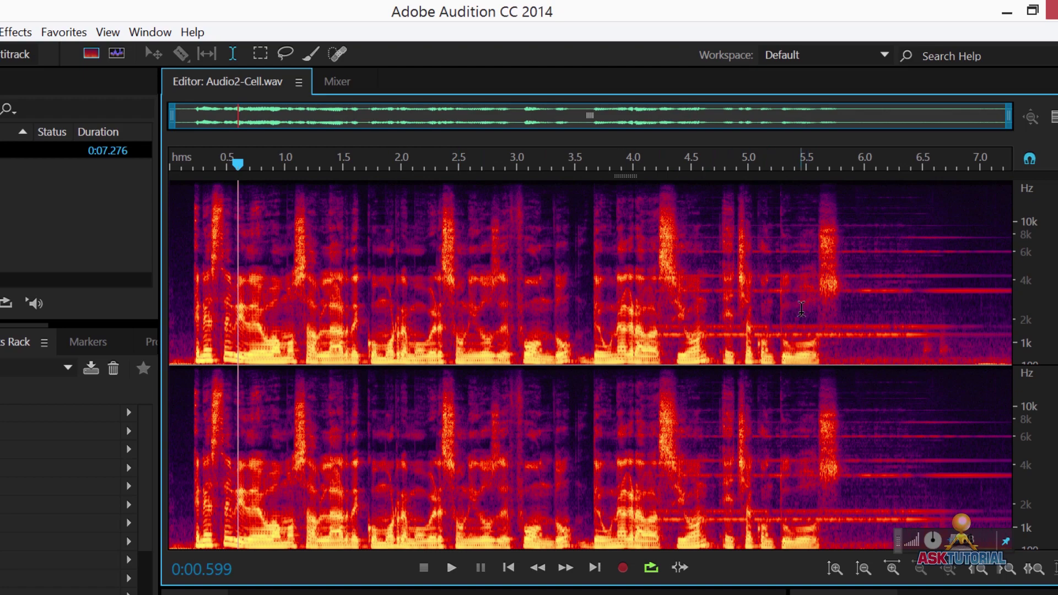
scroll(794, 309, "up", 5)
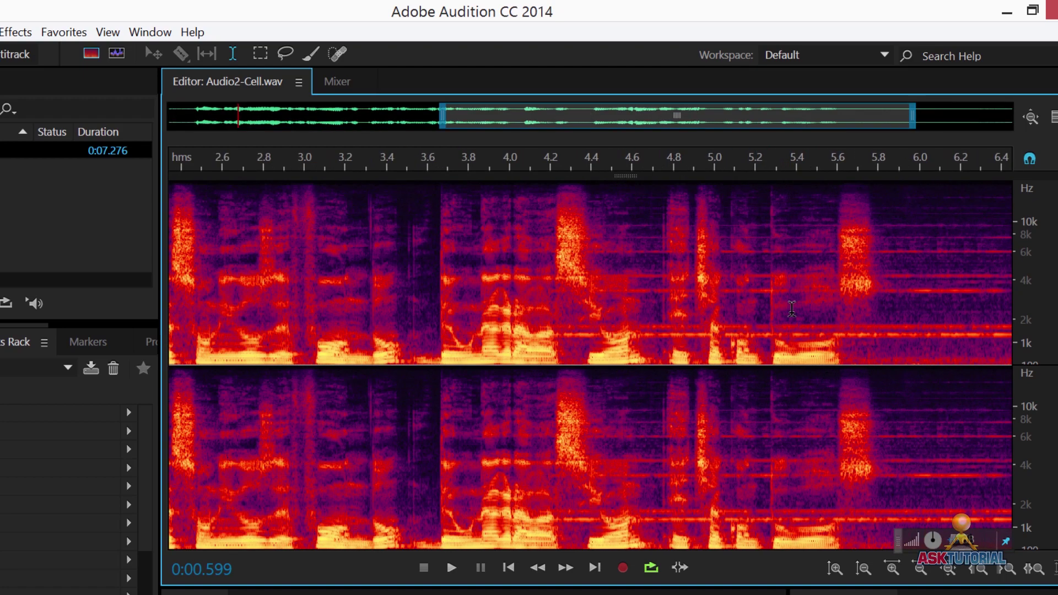
scroll(790, 308, "down", 4)
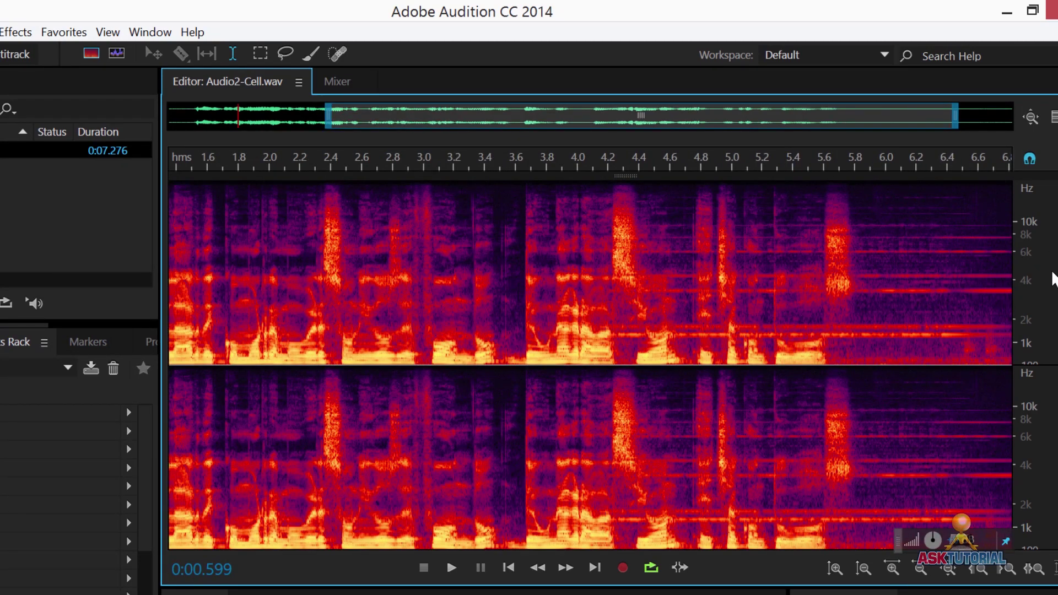
scroll(1053, 278, "up", 3)
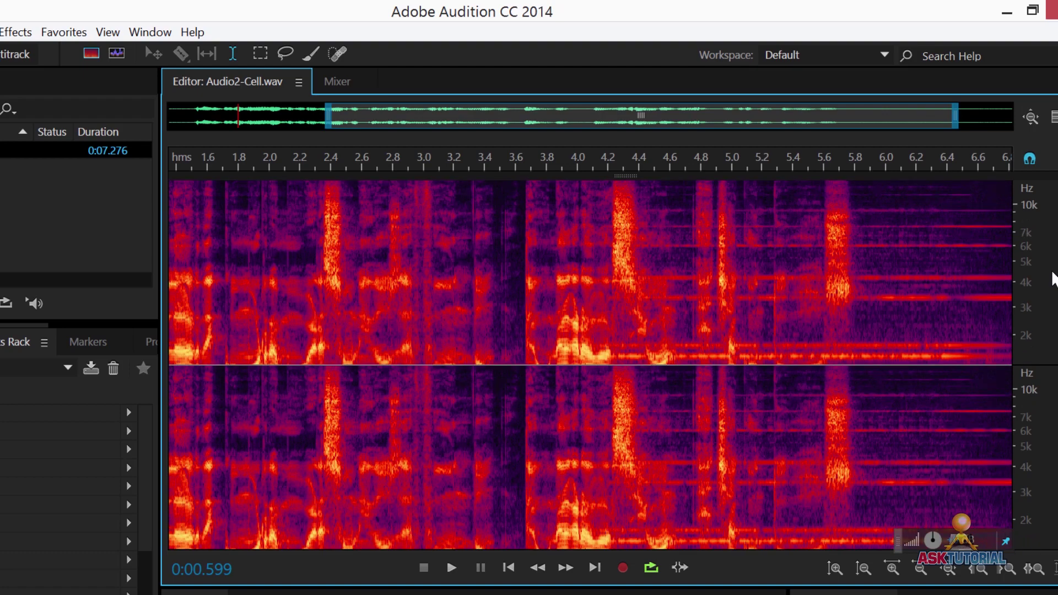
scroll(1052, 278, "down", 3)
scroll(1051, 274, "up", 2)
scroll(1050, 270, "down", 2)
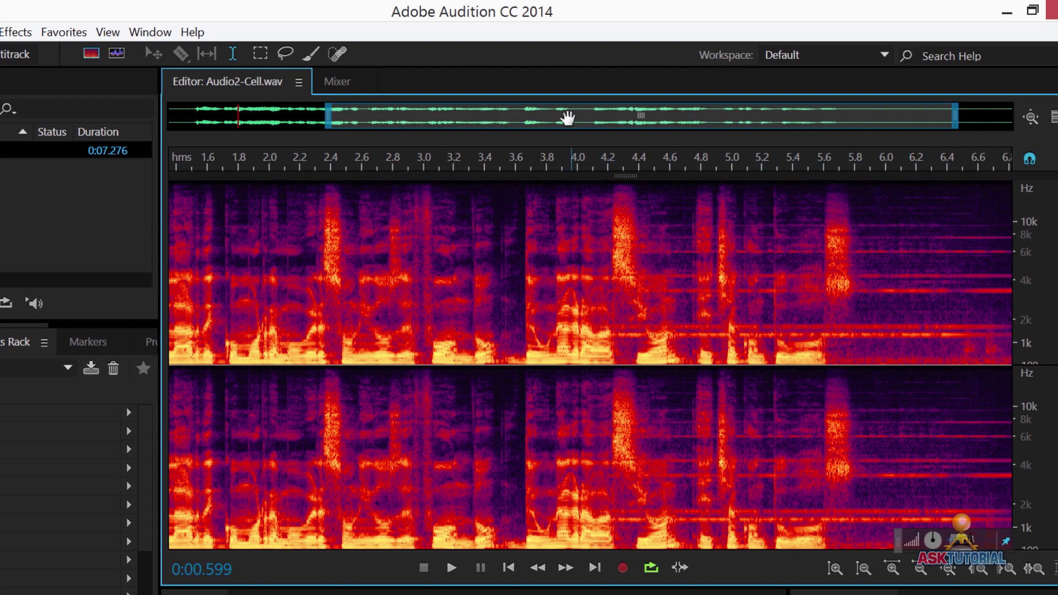
mouse_move(567, 119)
left_mouse_down()
mouse_move(384, 118)
mouse_move(682, 122)
mouse_move(311, 112)
mouse_move(618, 116)
mouse_move(586, 121)
left_mouse_up()
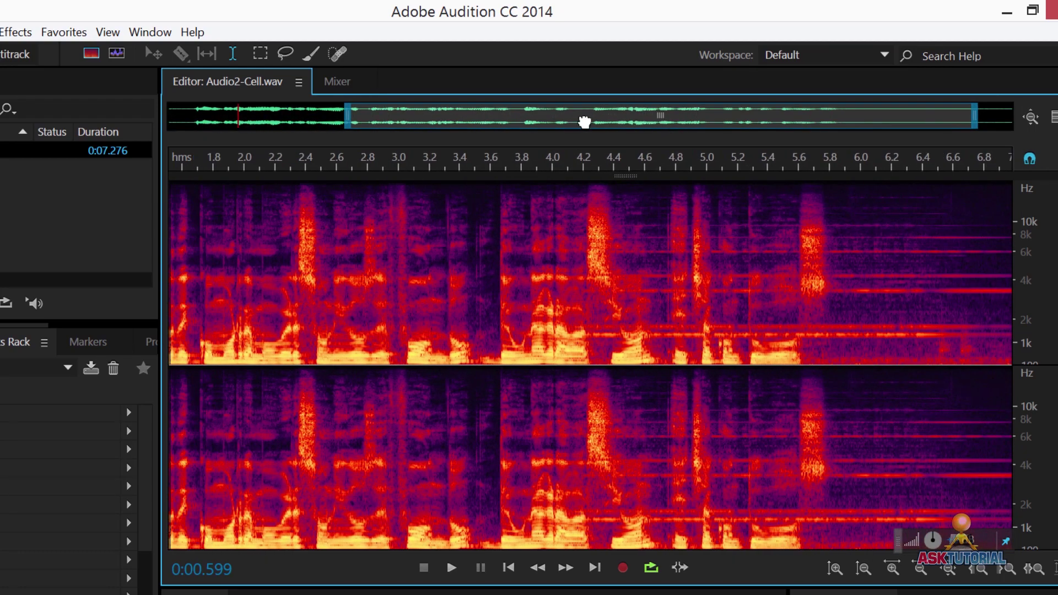
left_click_drag(976, 114, 604, 117)
left_click_drag(636, 237, 1057, 237)
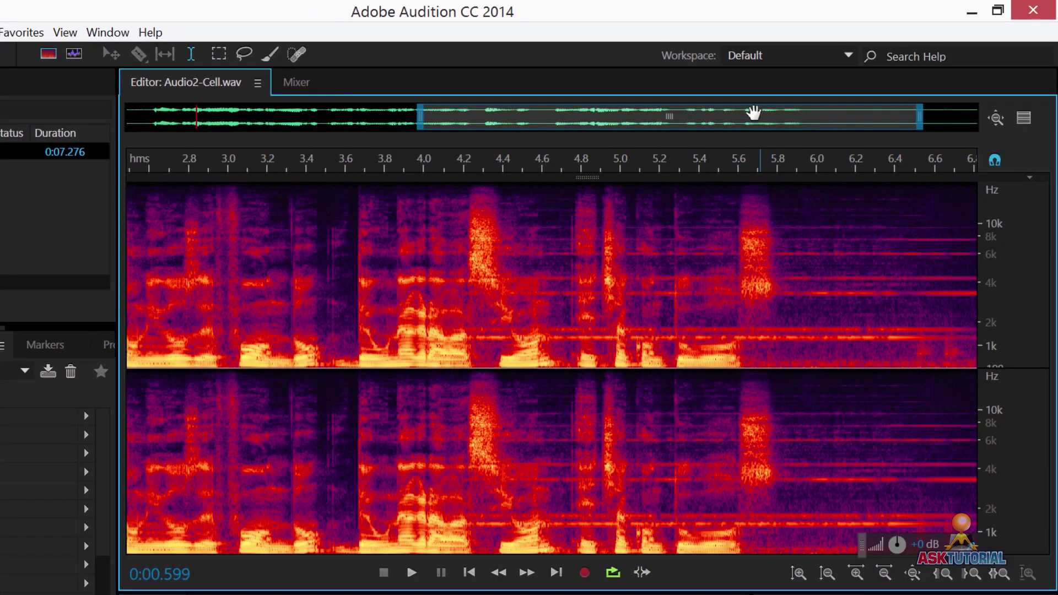
left_click_drag(751, 110, 804, 114)
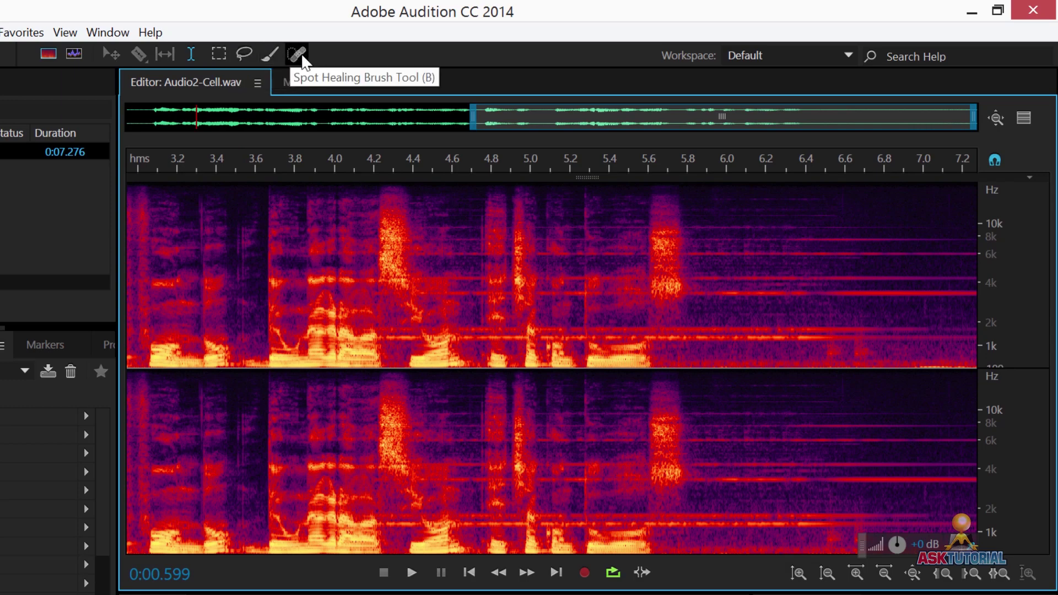
- Delete the frequency band around 6 kHz from 3.8 seconds to the end using a marquee selection
left_click(219, 55)
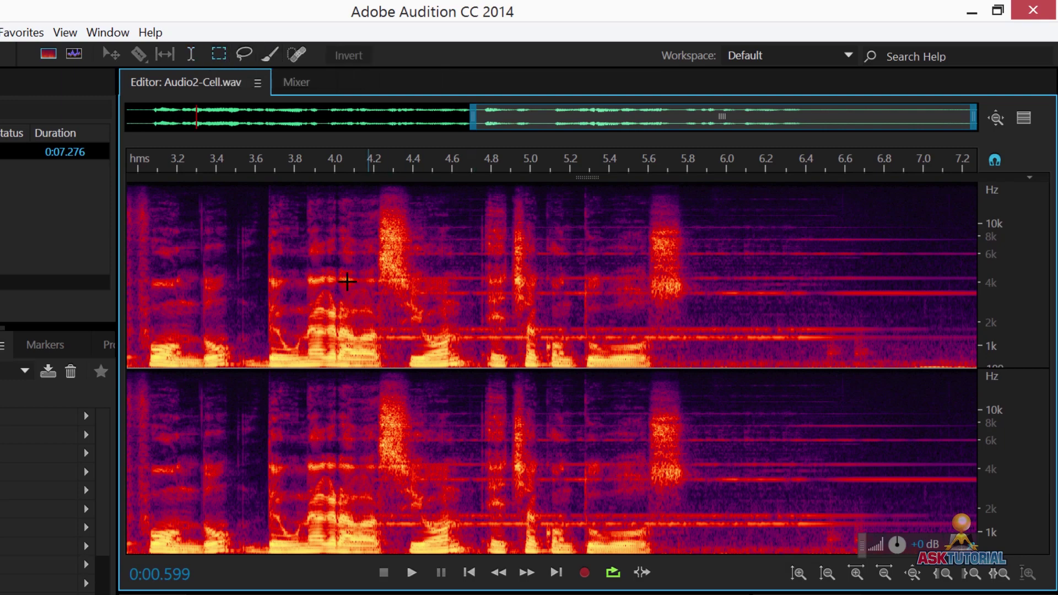
mouse_move(294, 246)
left_mouse_down()
mouse_move(333, 256)
mouse_move(977, 261)
left_mouse_up()
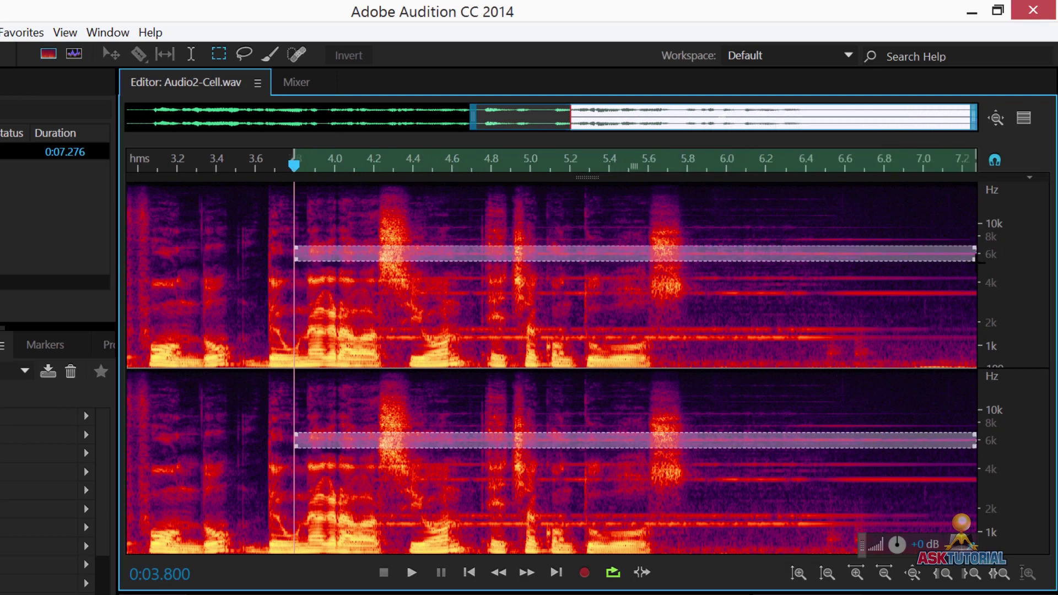
key("Delete")
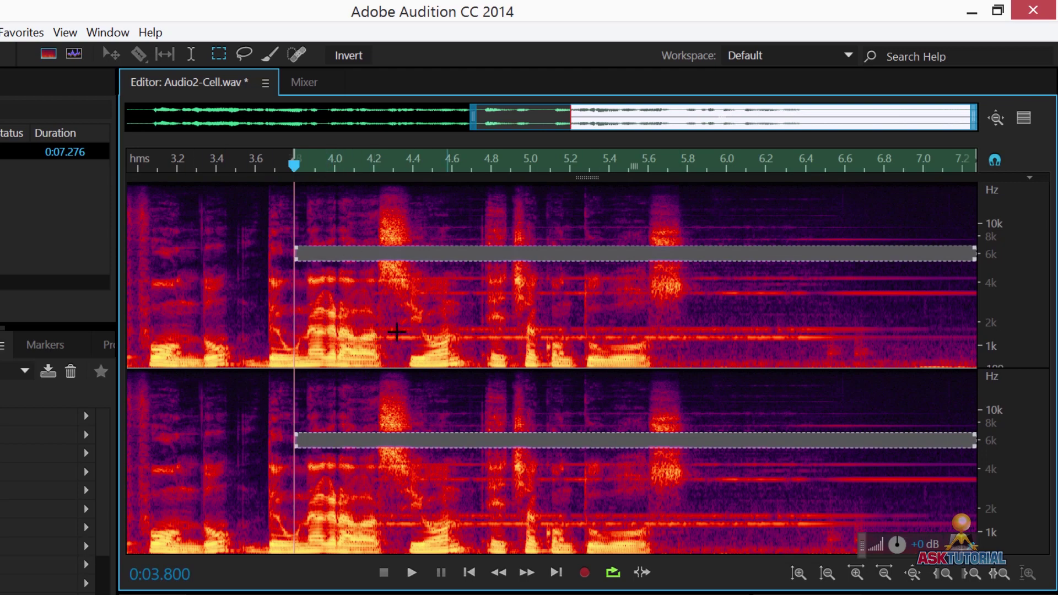
- Delete a rectangular spectral area from about 3.2 to 3.6 seconds, between about 3 and 10 kHz, and clear the selection
left_click_drag(177, 217, 262, 307)
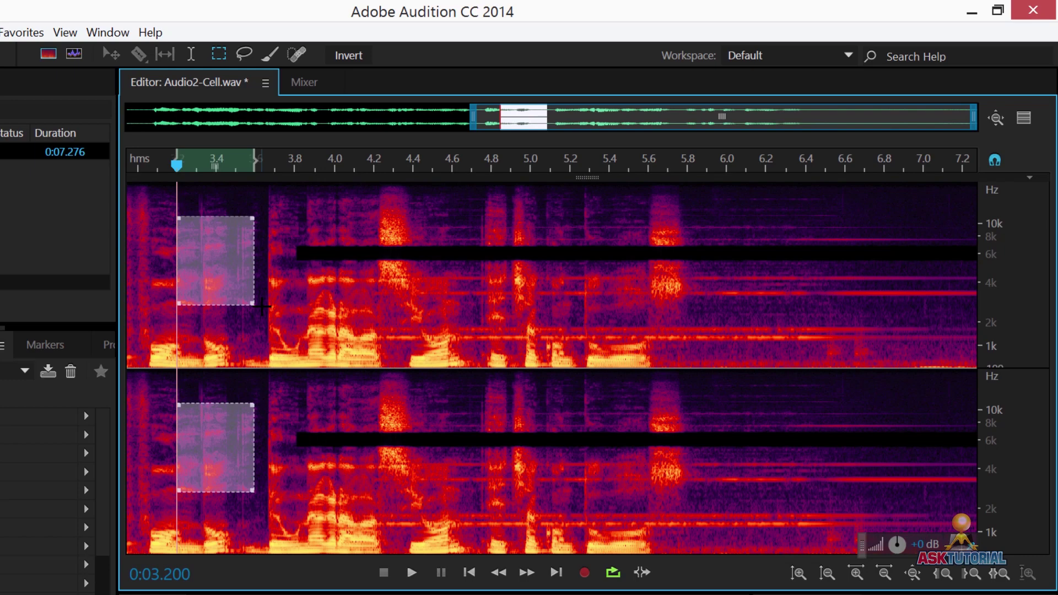
key("Delete")
left_click(312, 345)
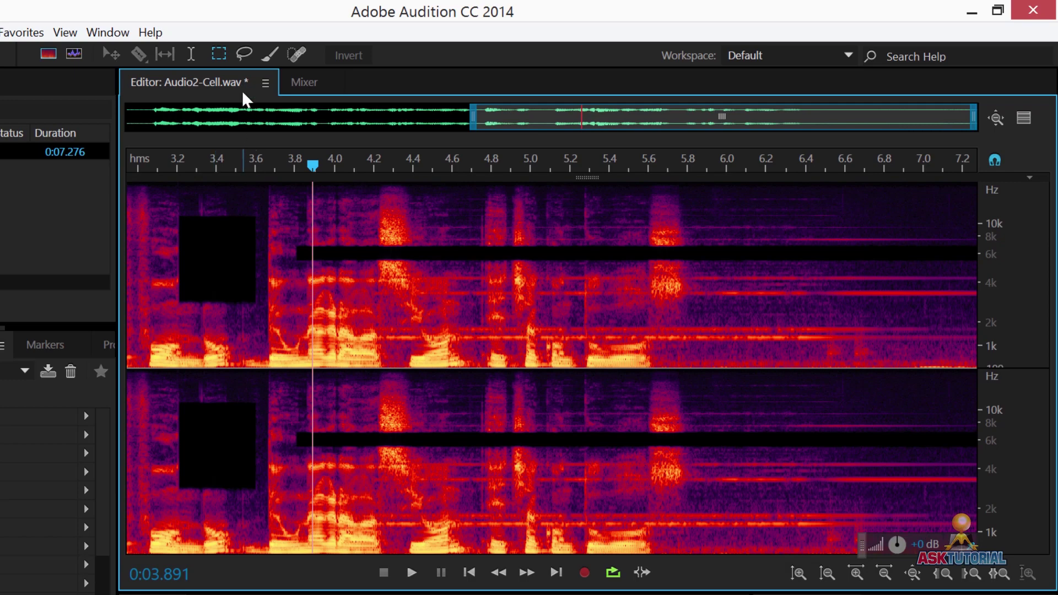
- Outline the area around the 4 kHz noise lines from about 3.8 to 6.4 seconds with a lasso selection
left_click(244, 54)
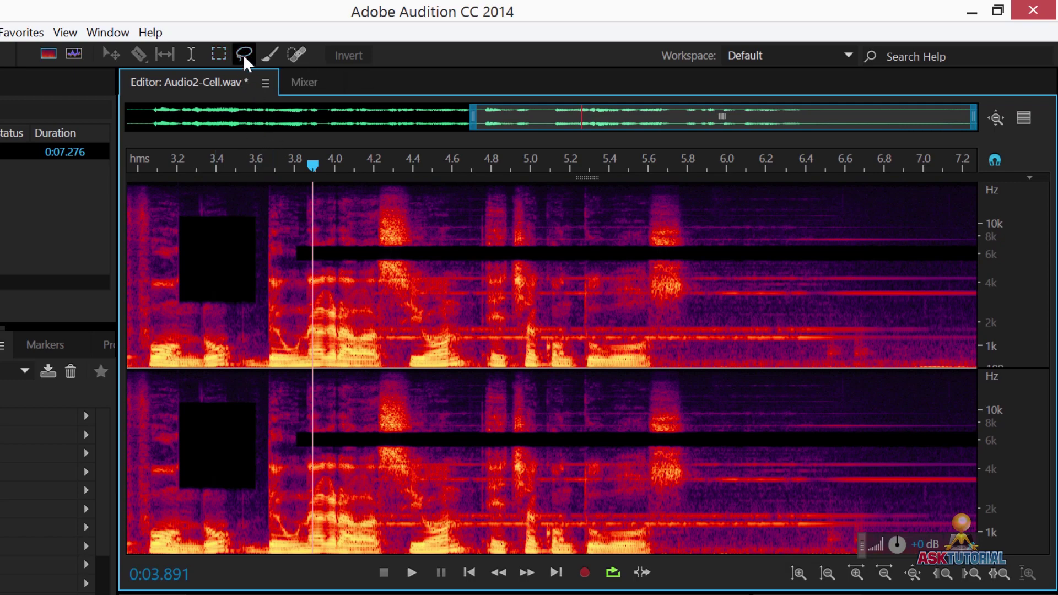
left_click_drag(296, 271, 509, 303)
mouse_move(587, 306)
left_mouse_down()
mouse_move(697, 274)
mouse_move(298, 272)
left_mouse_up()
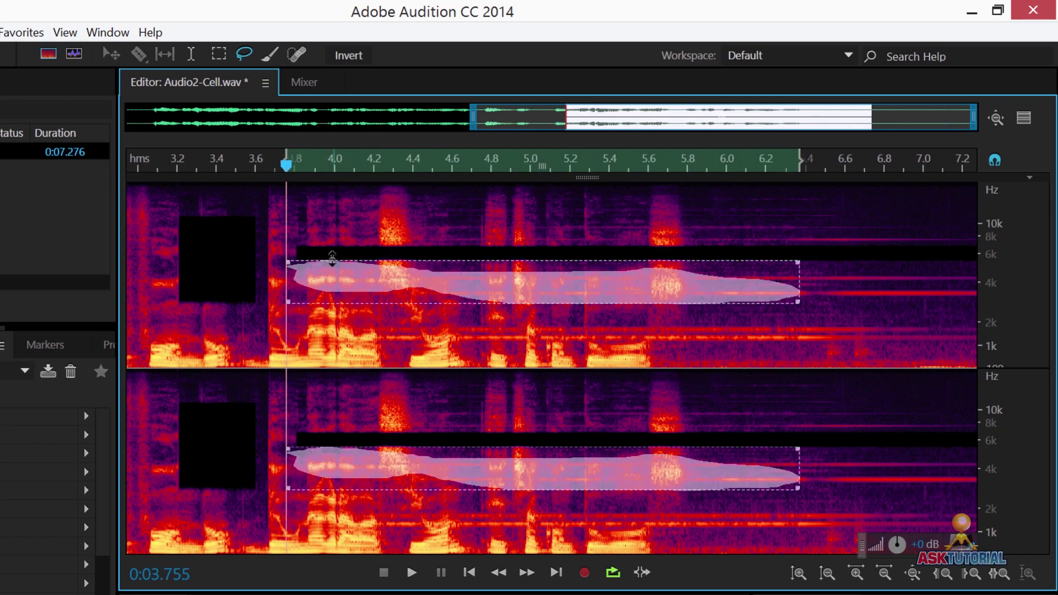
- Paint a brush selection through the upper frequencies from about 4.0 to 7.1 seconds
left_click(271, 55)
left_click(337, 218)
mouse_move(338, 218)
left_mouse_down()
mouse_move(531, 237)
mouse_move(935, 239)
mouse_move(927, 243)
left_mouse_up()
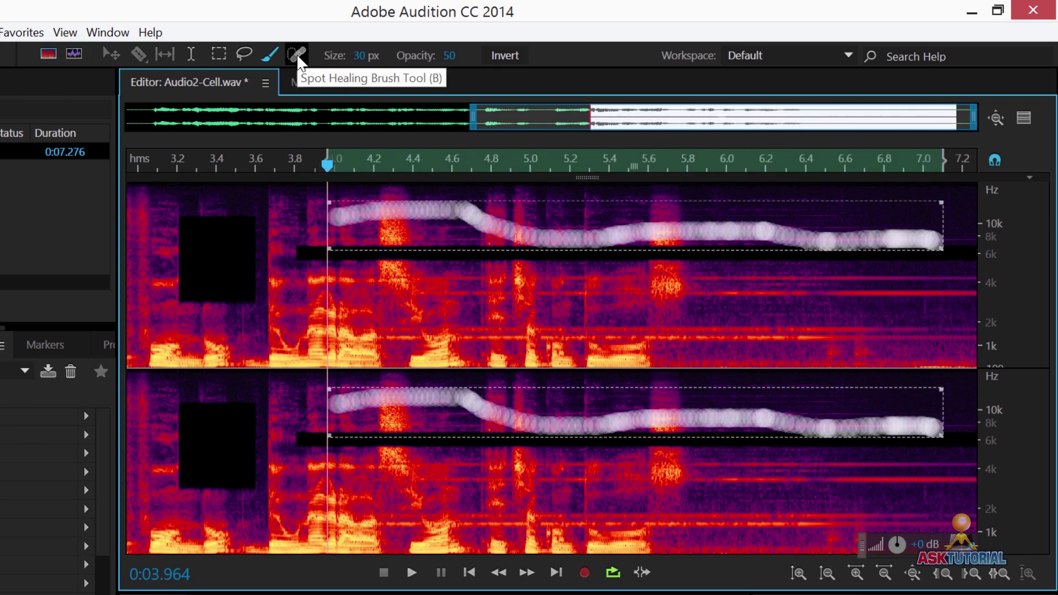
- Try time-range selections across the spectrogram with the Time Selection tool, clearing each one
left_click(191, 54)
left_click(285, 282)
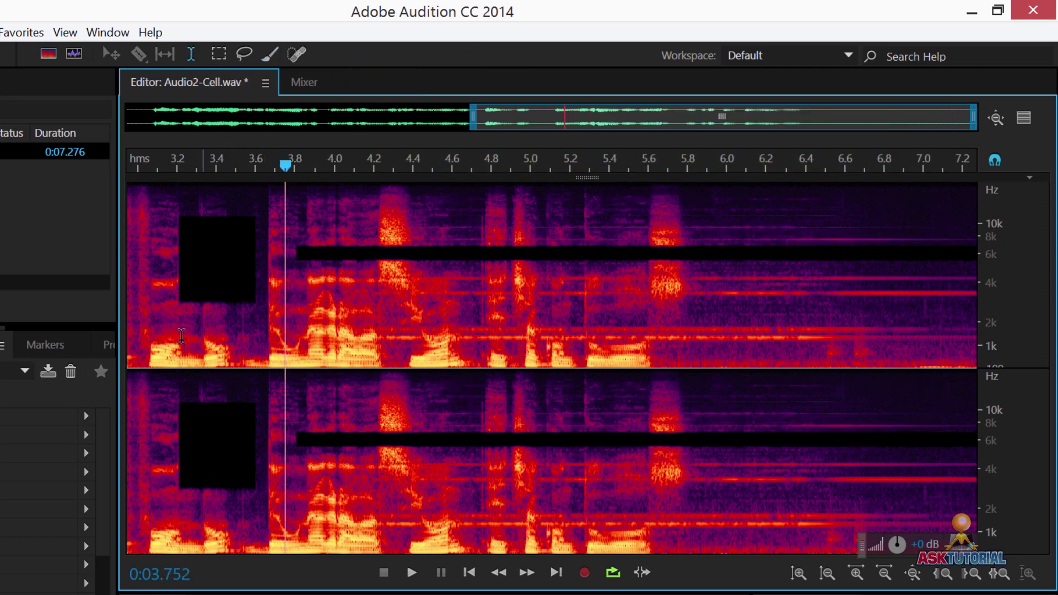
left_click(160, 335)
left_click(303, 338)
left_click(167, 329)
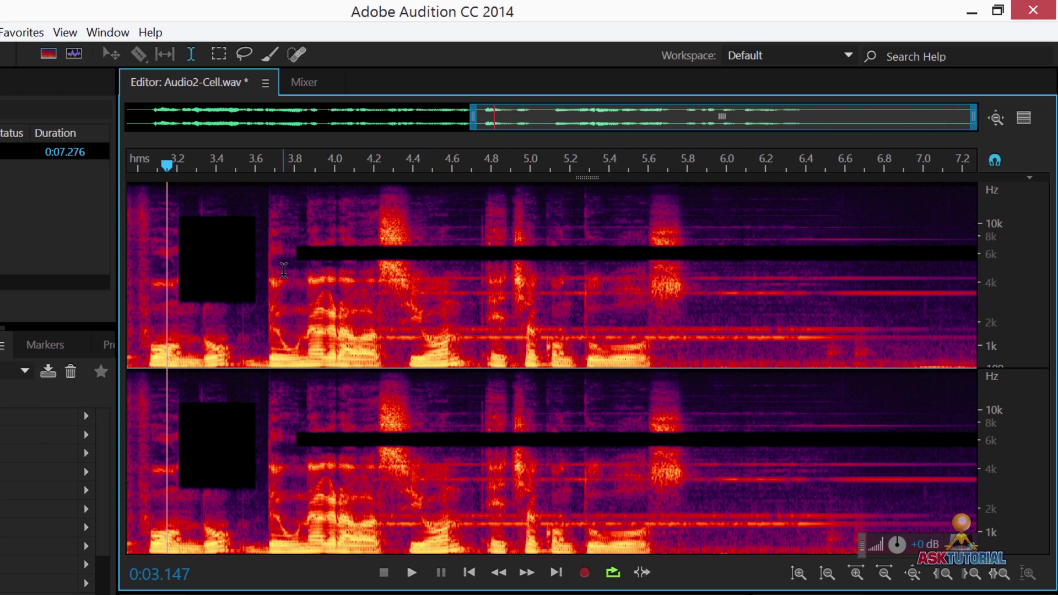
left_click_drag(283, 270, 724, 270)
left_click(217, 336)
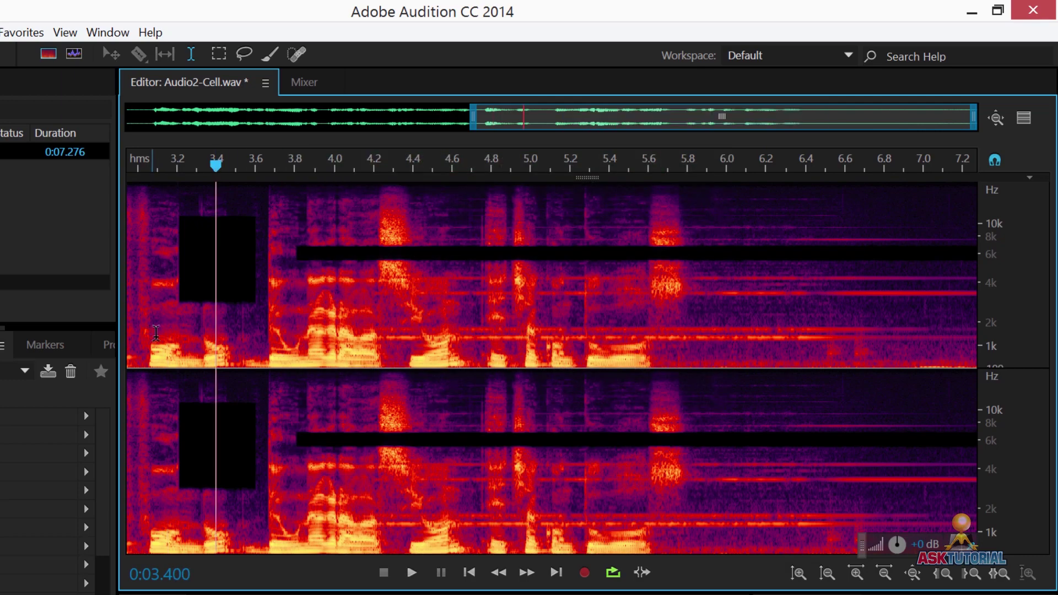
left_click_drag(152, 332, 842, 334)
left_click(915, 339)
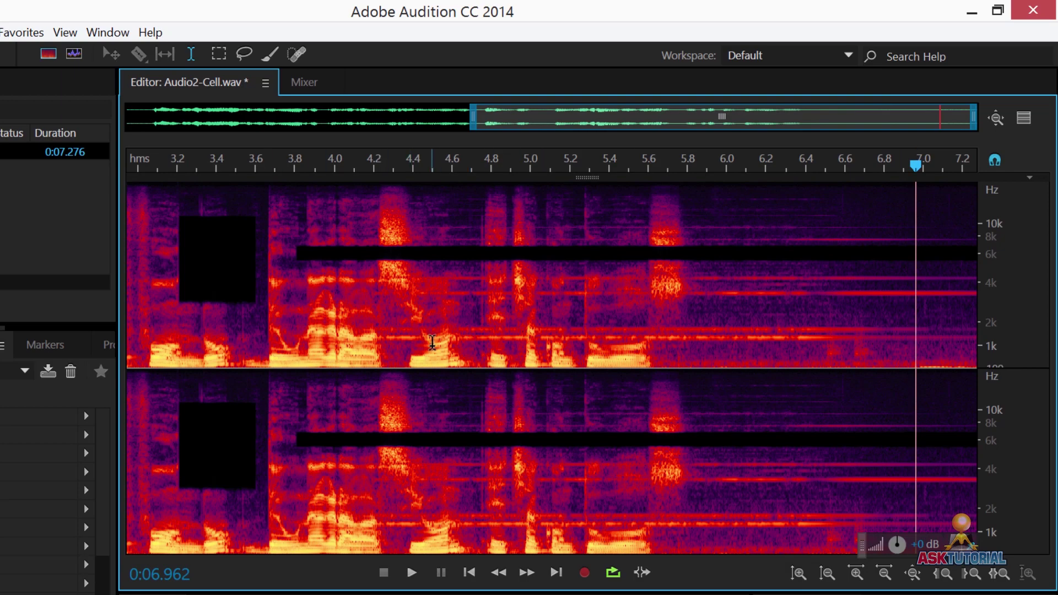
- Undo both spectral deletions to restore the original recording
key("ctrl+z")
left_click(309, 273)
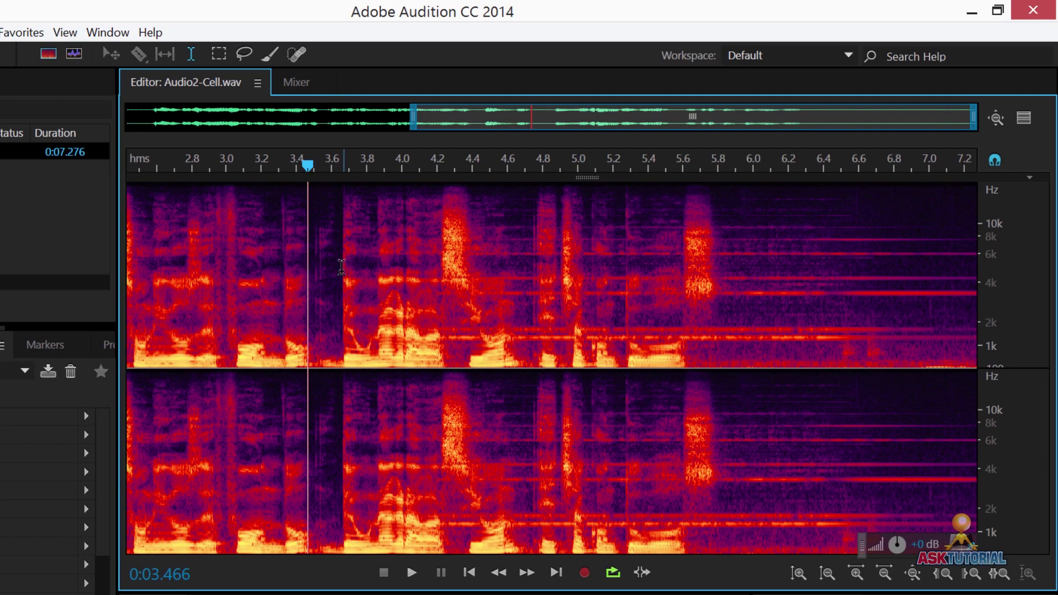
- Play the recording from 3.6 seconds, stop after the speech, and move the playhead to about 6.1 seconds
left_click(336, 267)
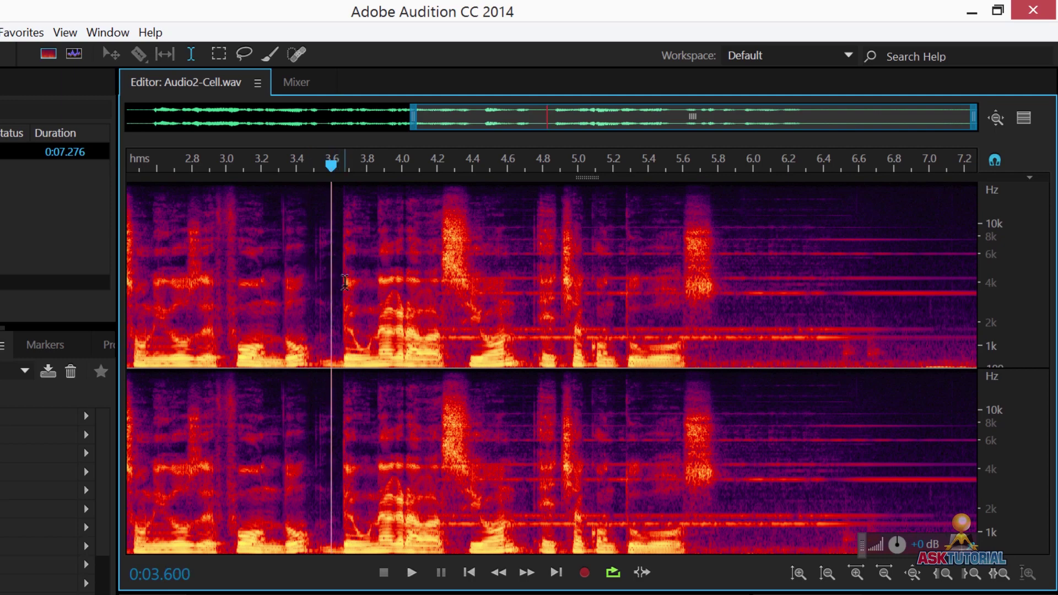
key("space")
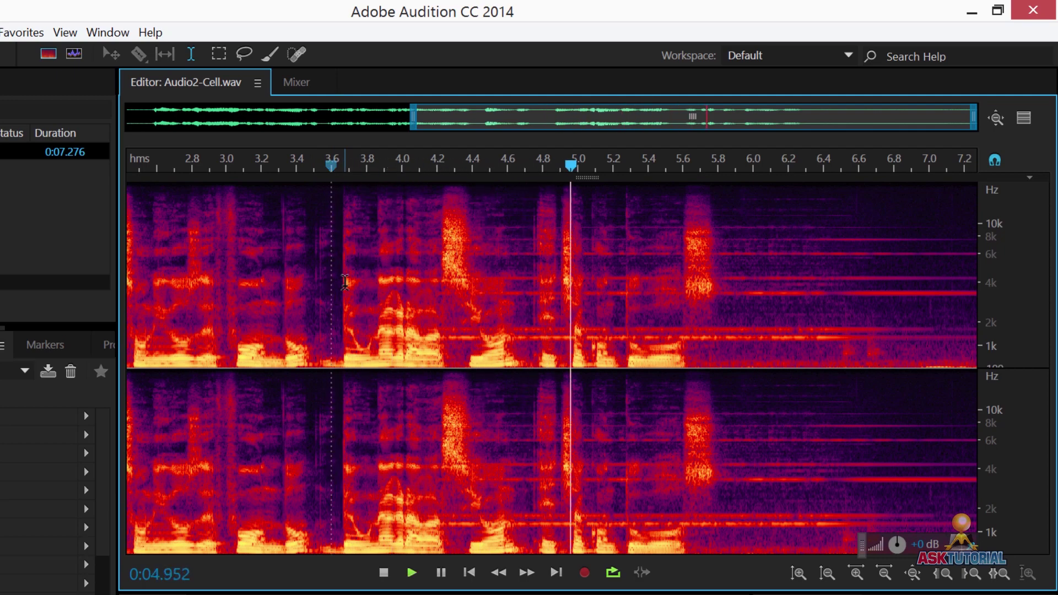
key("space")
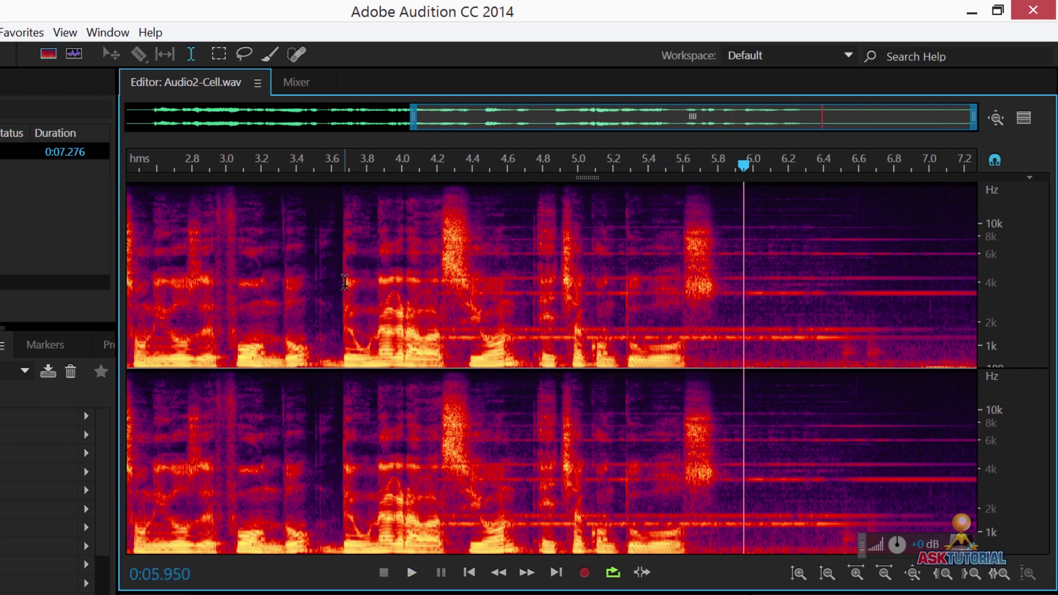
left_click_drag(744, 164, 772, 164)
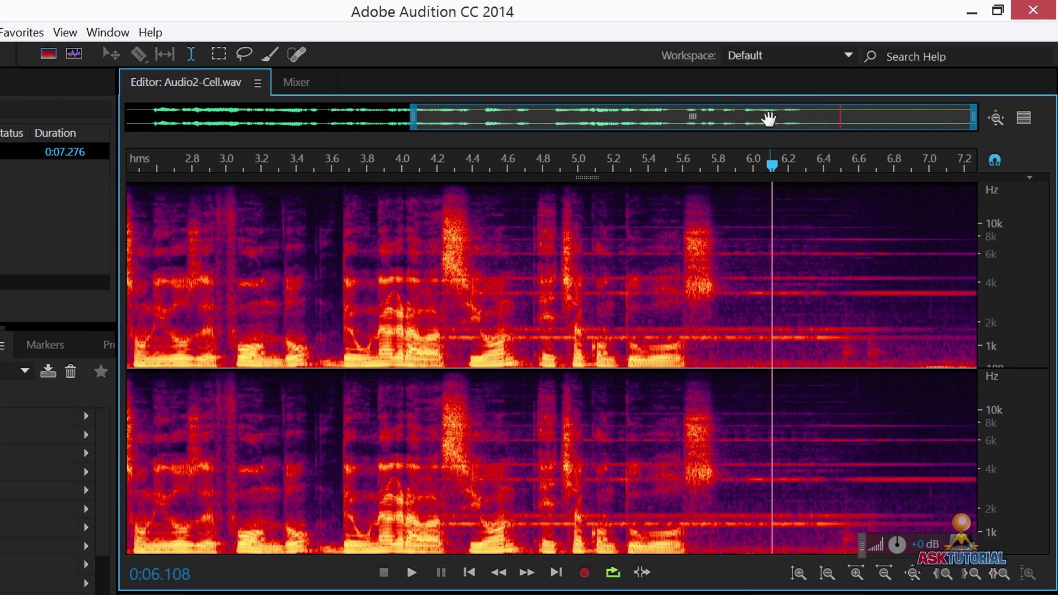
- Select the noise-only tail from about 5.87 seconds to the end and capture it as the noise print
left_click_drag(732, 253, 986, 238)
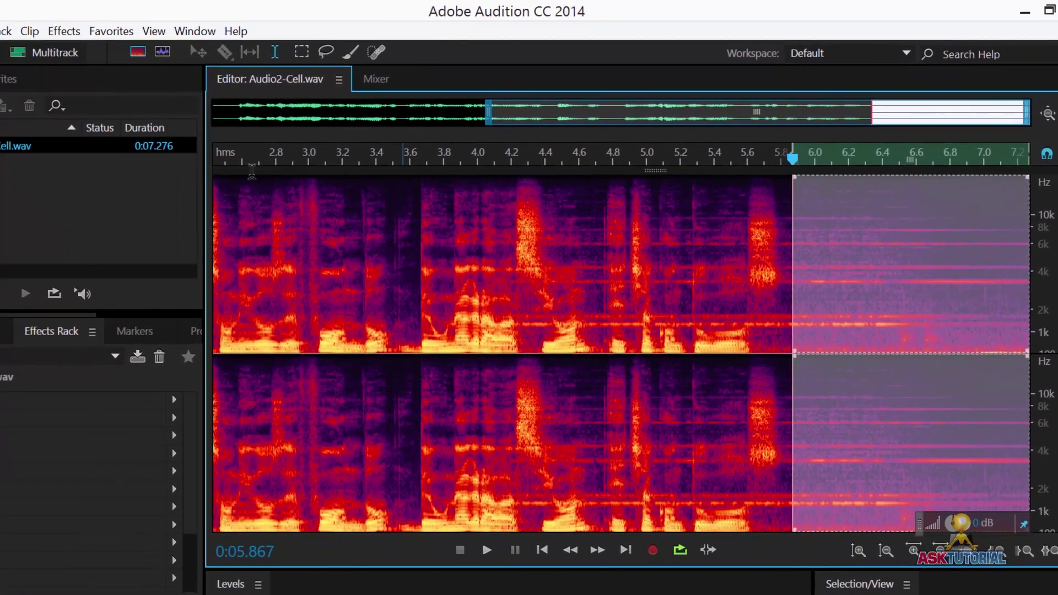
left_click(69, 34)
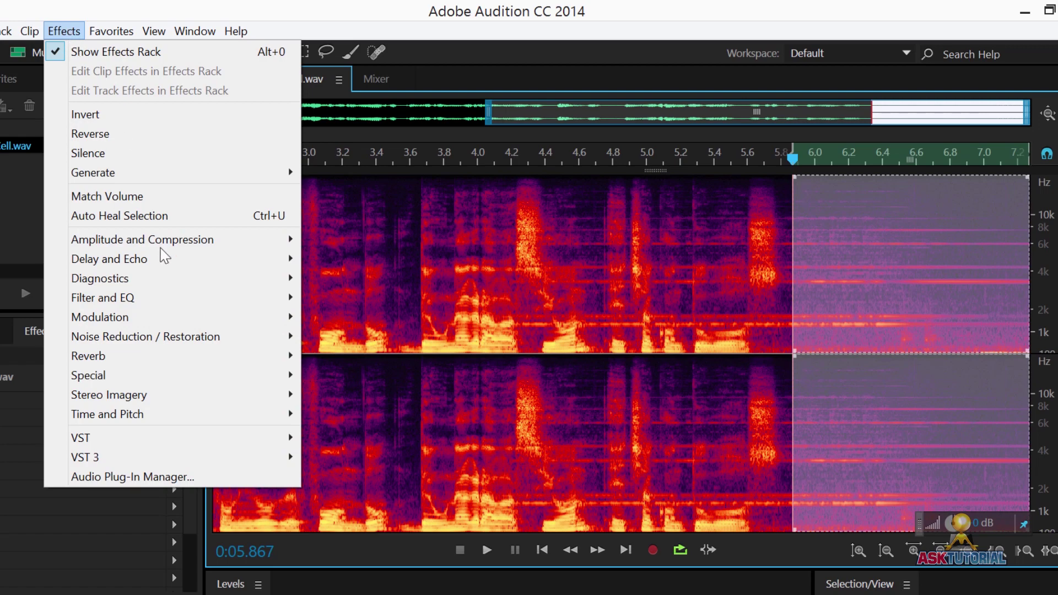
mouse_move(149, 341)
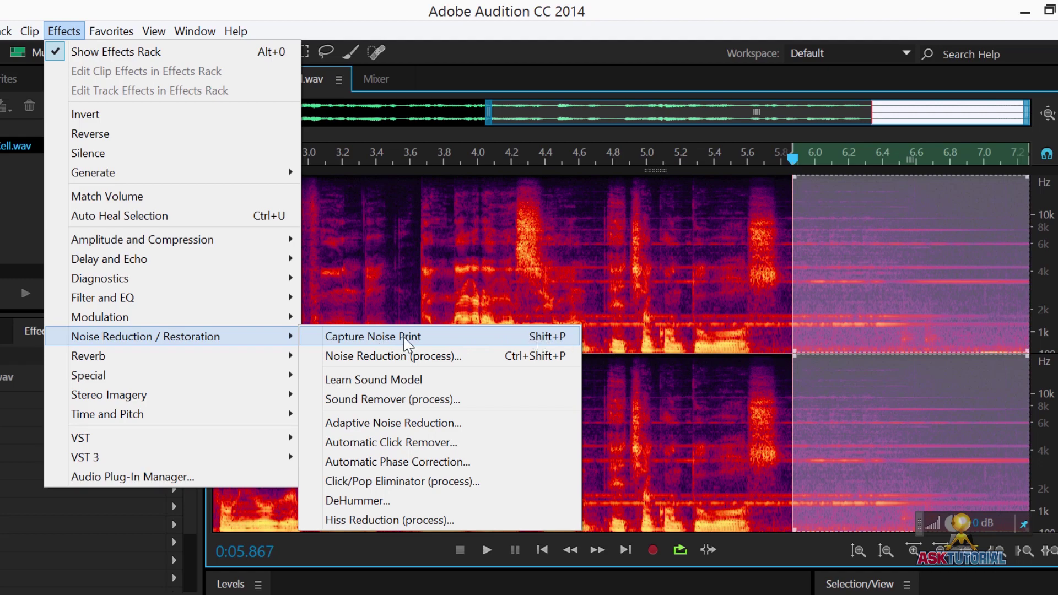
left_click(442, 342)
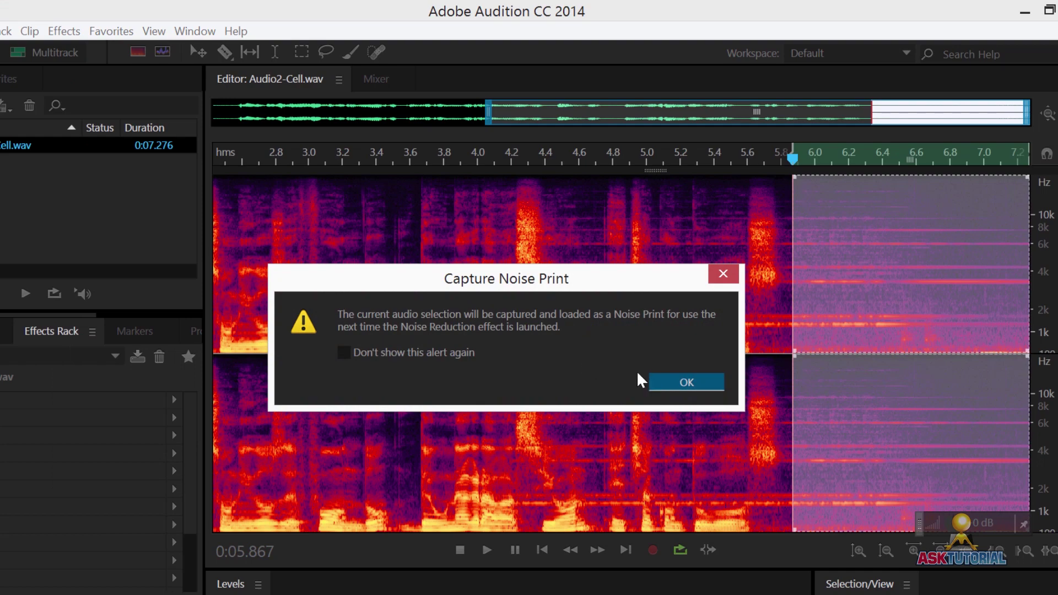
left_click(667, 381)
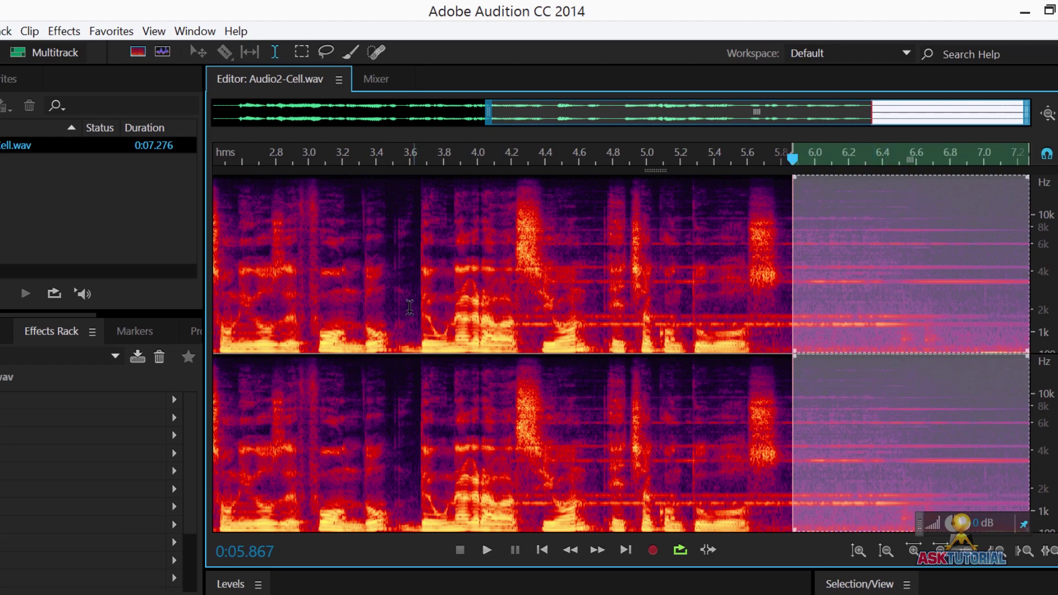
- Select the audio from about 3.6 seconds to the end and open the Noise Reduction (process) effect for it
left_click_drag(409, 307, 1046, 292)
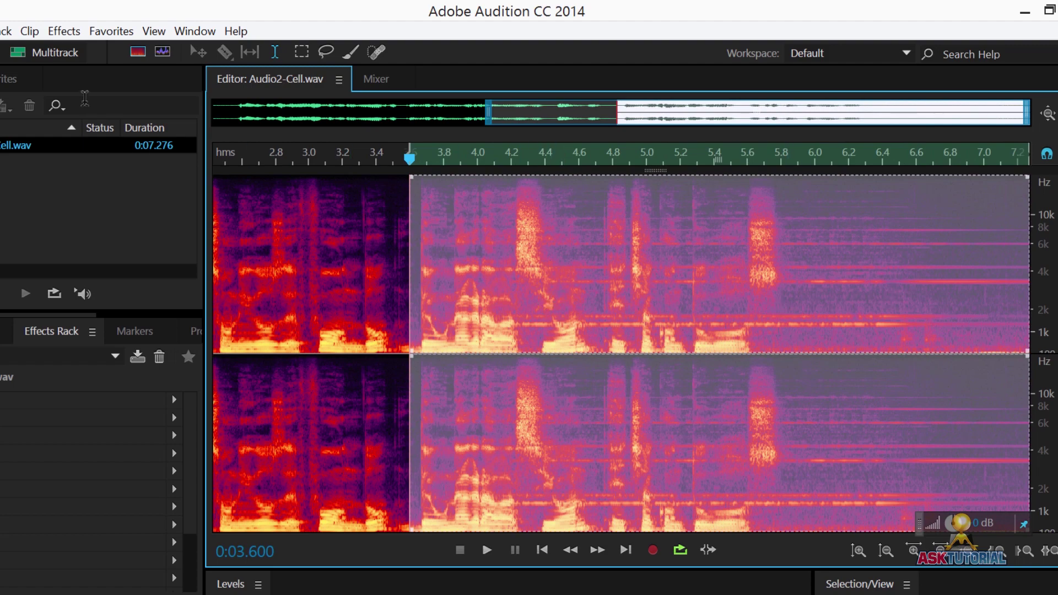
left_click(64, 31)
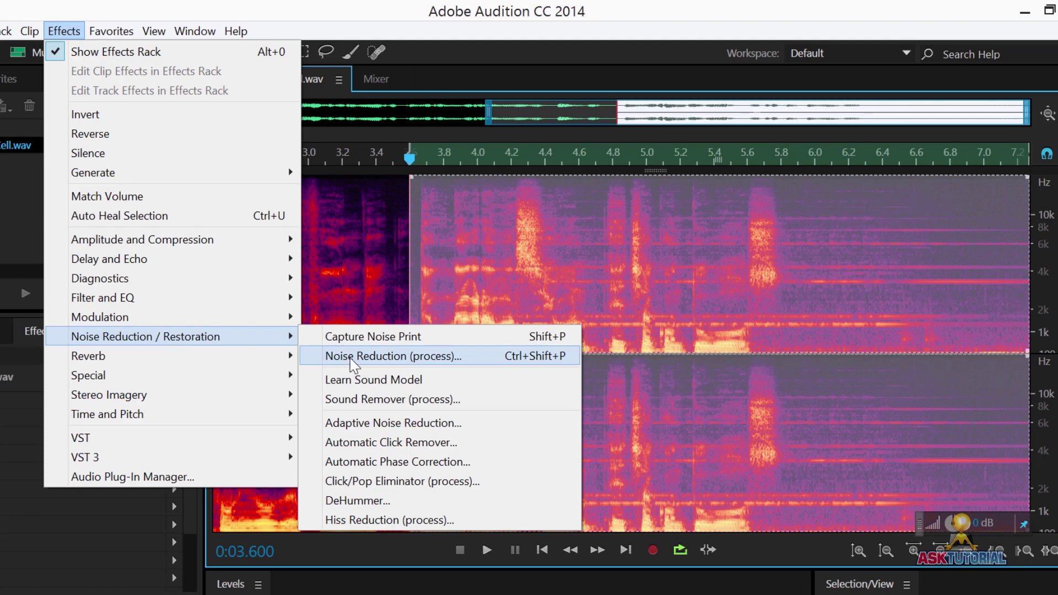
left_click(369, 357)
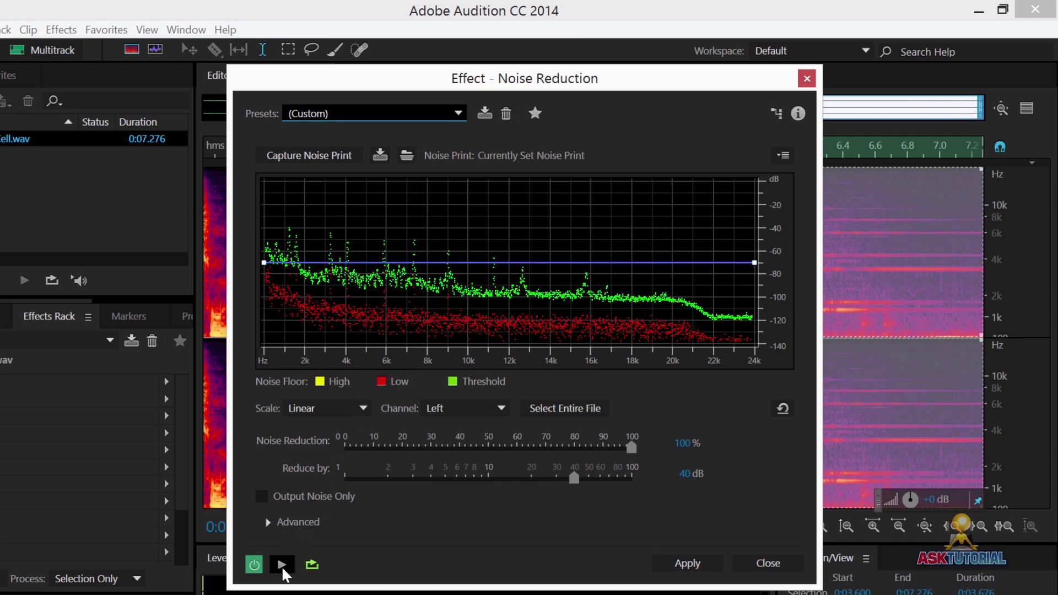
- Preview the noise reduction at 100% and 40 dB, and stop the playback
left_click(254, 565)
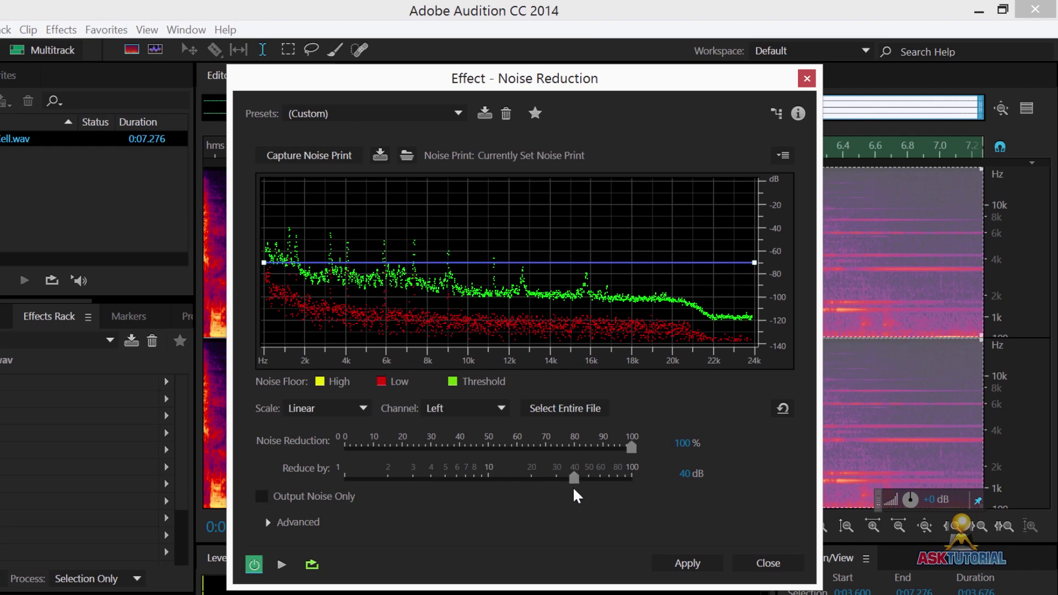
left_click(282, 561)
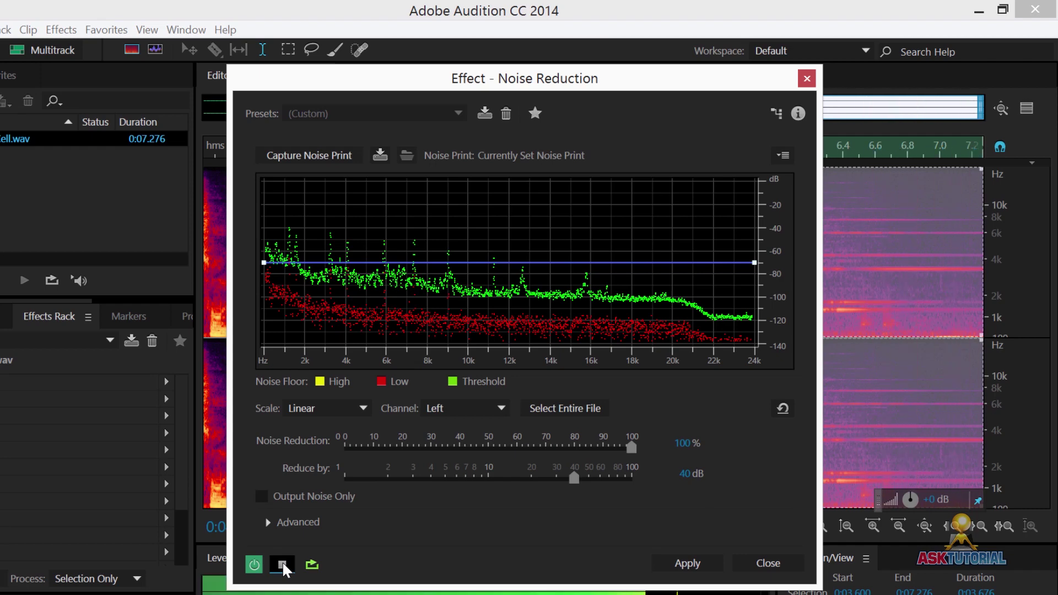
left_click(282, 561)
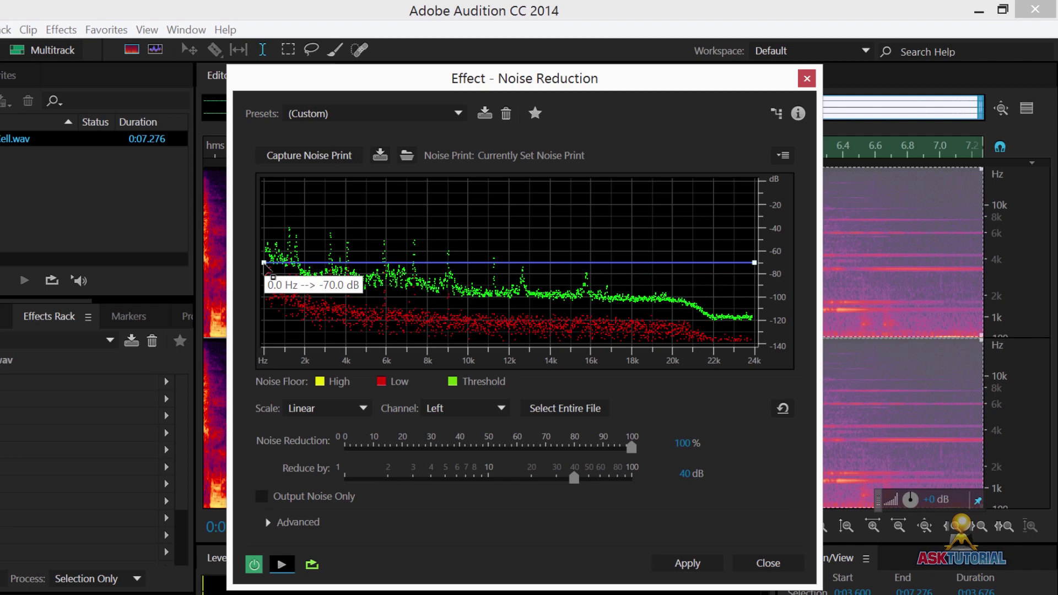
- Raise both ends of the noise reduction curve and add raised points near 4.3 kHz, 11.9 kHz and 20 kHz
left_click_drag(265, 264, 265, 215)
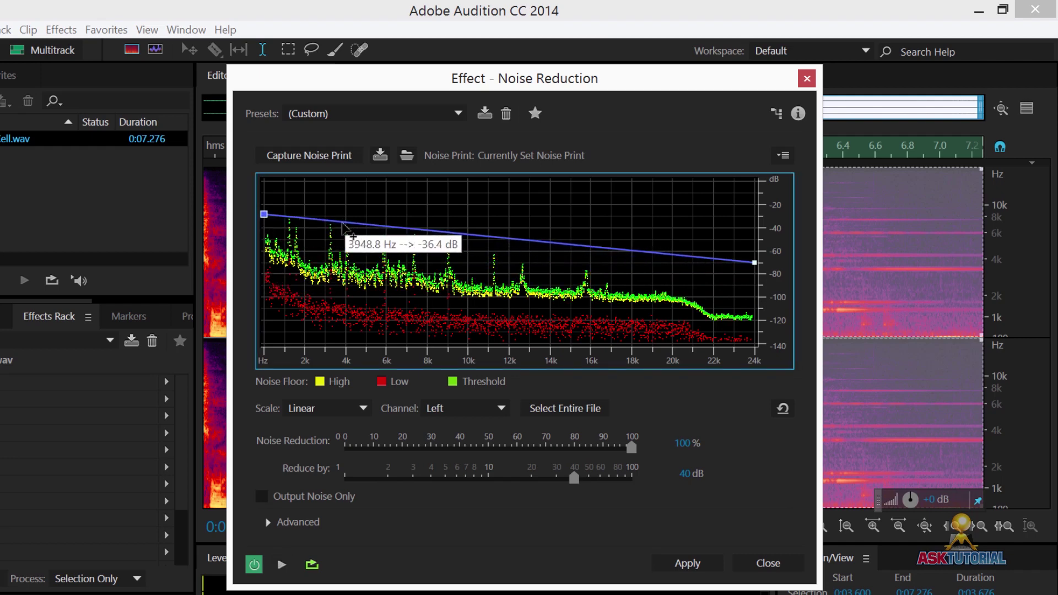
left_click_drag(344, 224, 353, 195)
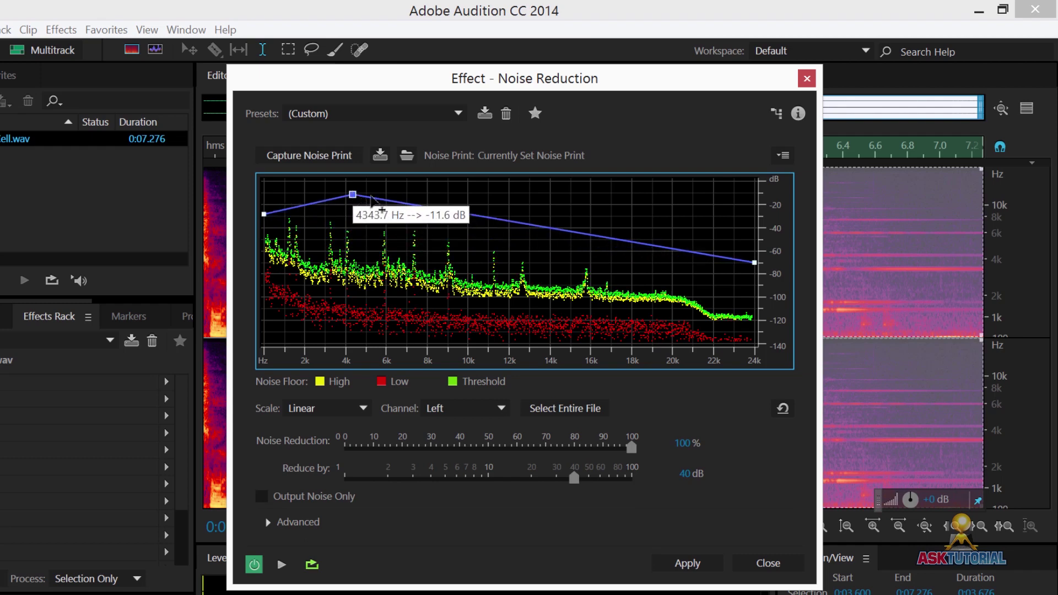
left_click_drag(499, 219, 506, 187)
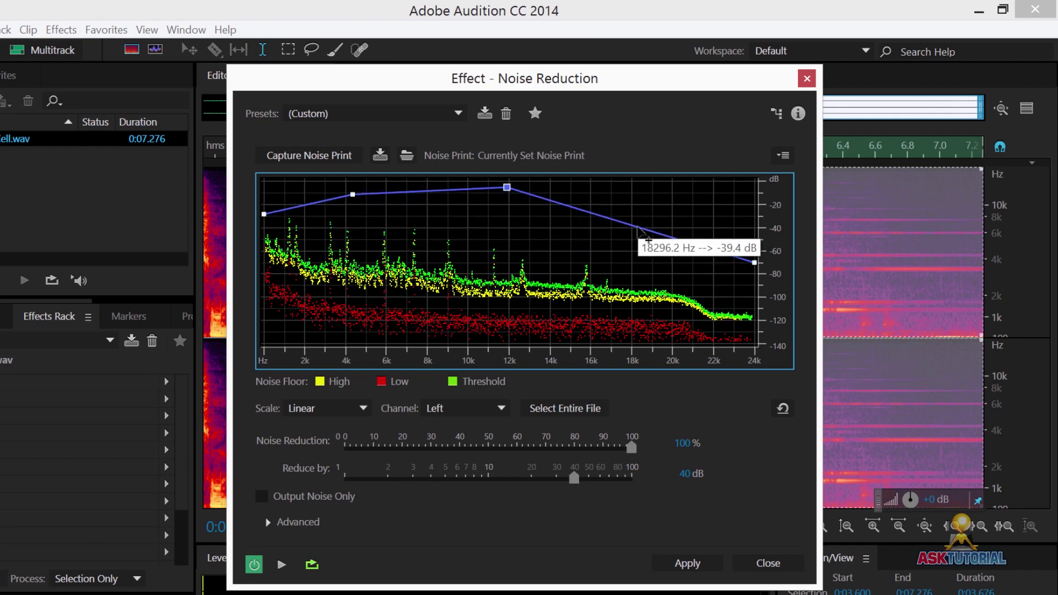
left_click_drag(658, 233, 672, 200)
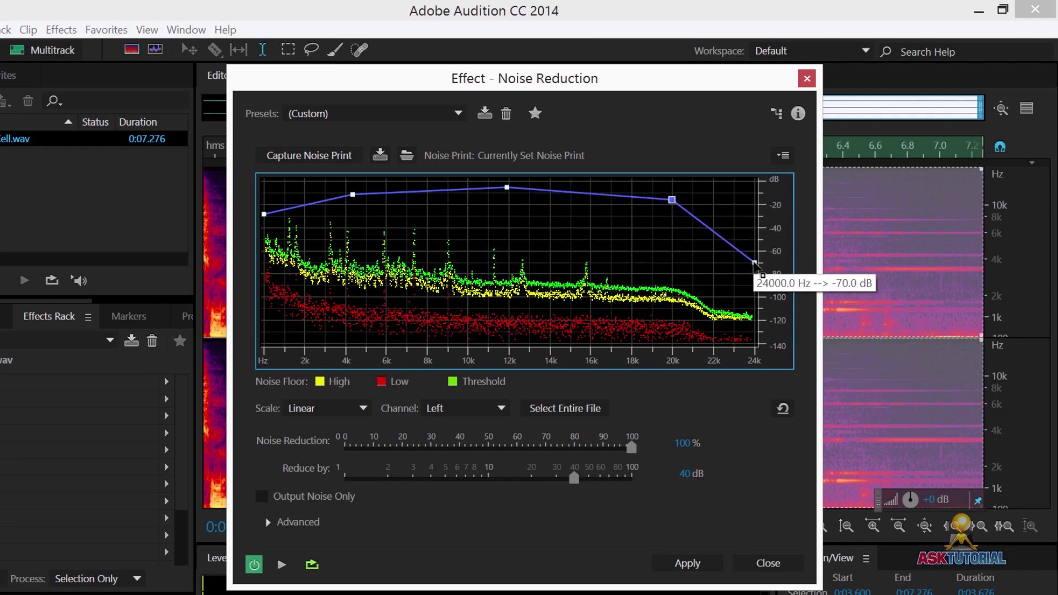
left_click_drag(754, 263, 756, 227)
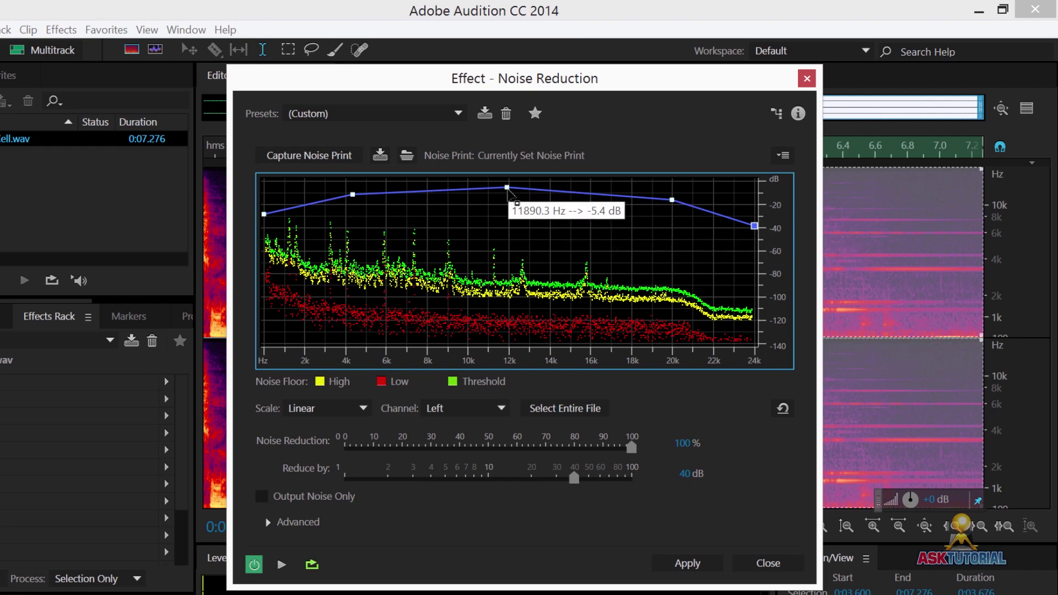
- Pull the middle curve point down to -140 dB, nudge the 4.3 kHz point, and return the middle point to about -15 dB near 11 kHz
left_click_drag(507, 188, 501, 344)
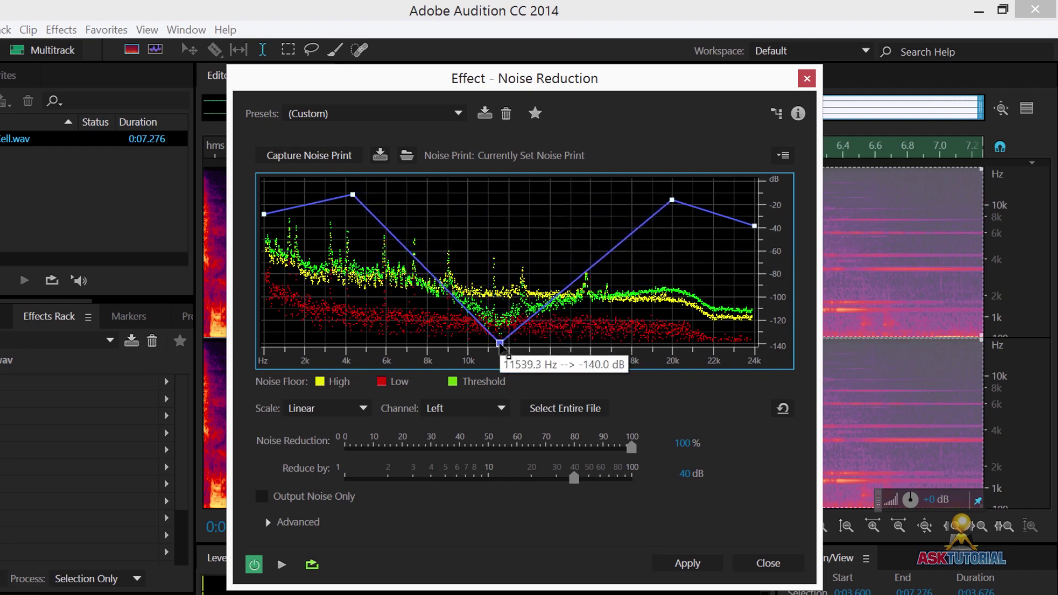
mouse_move(352, 195)
left_mouse_down()
mouse_move(348, 296)
mouse_move(358, 199)
left_mouse_up()
left_click_drag(500, 344, 495, 310)
left_click_drag(492, 273, 490, 200)
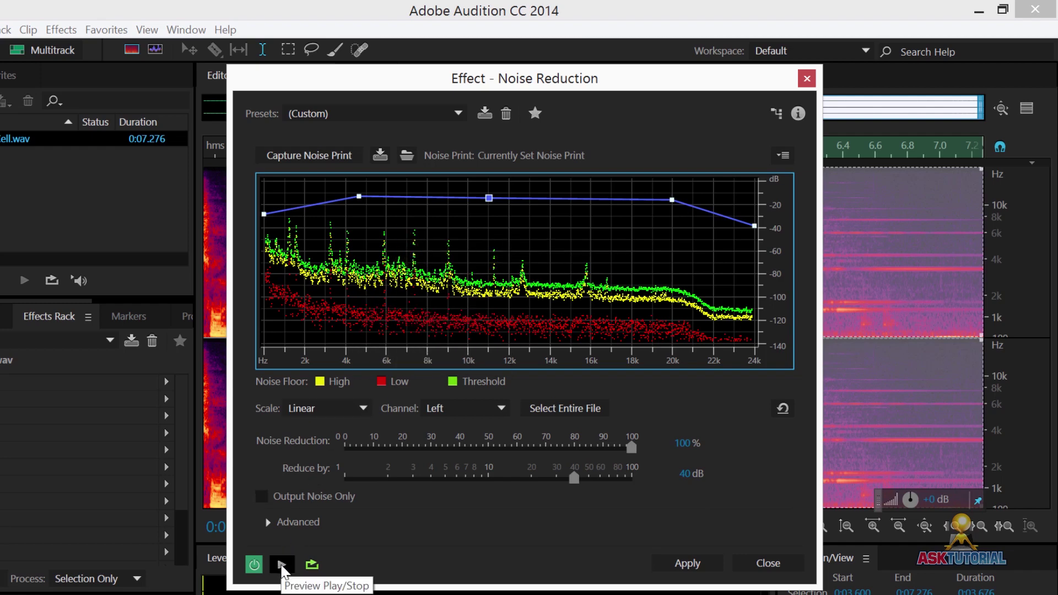
- Preview the result of the reshaped curve and apply Noise Reduction to the selected audio
left_click(282, 565)
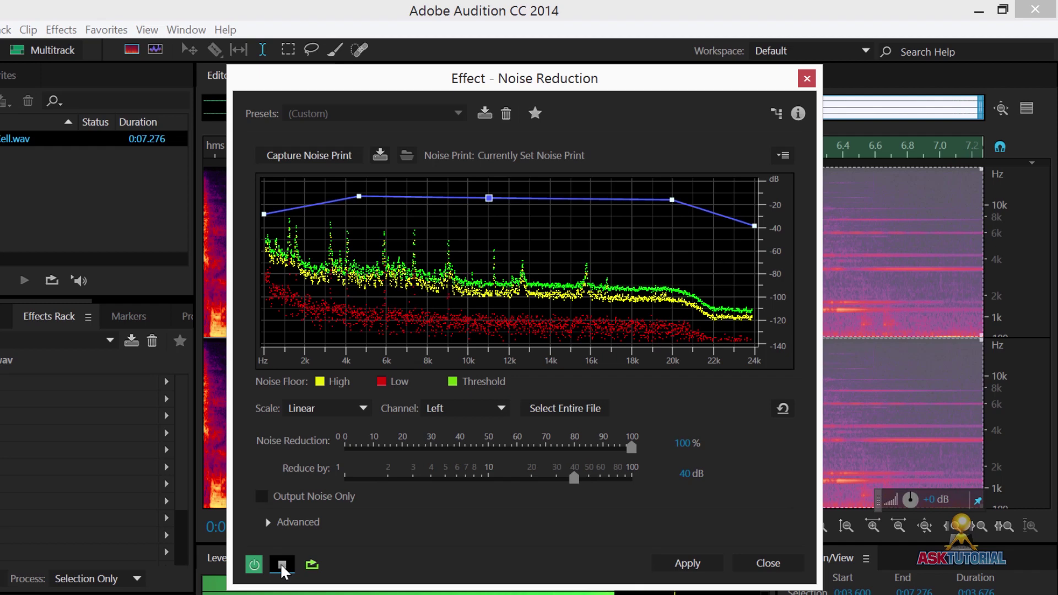
left_click(282, 565)
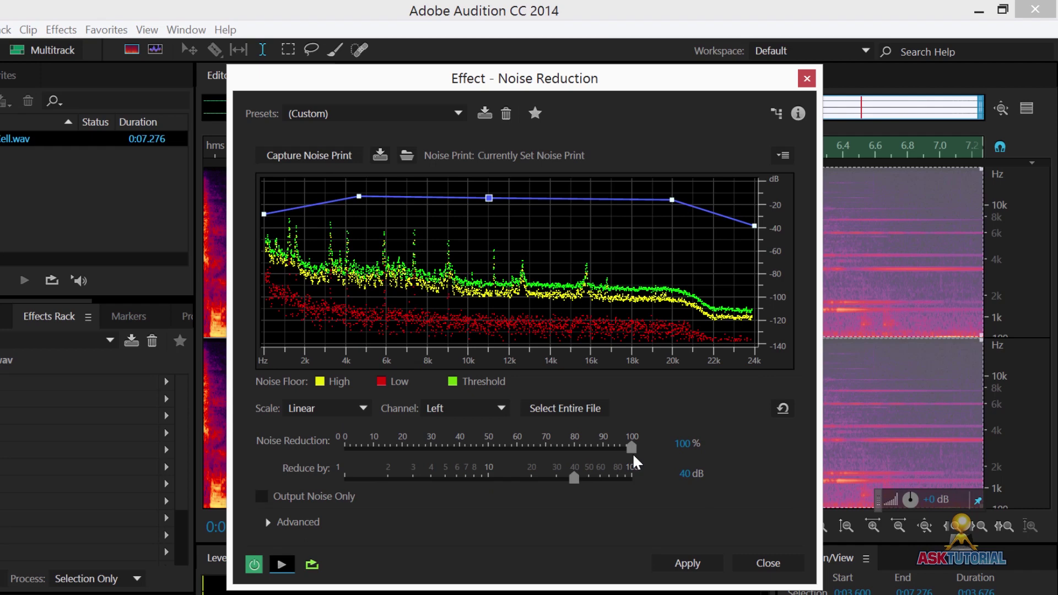
left_click(694, 564)
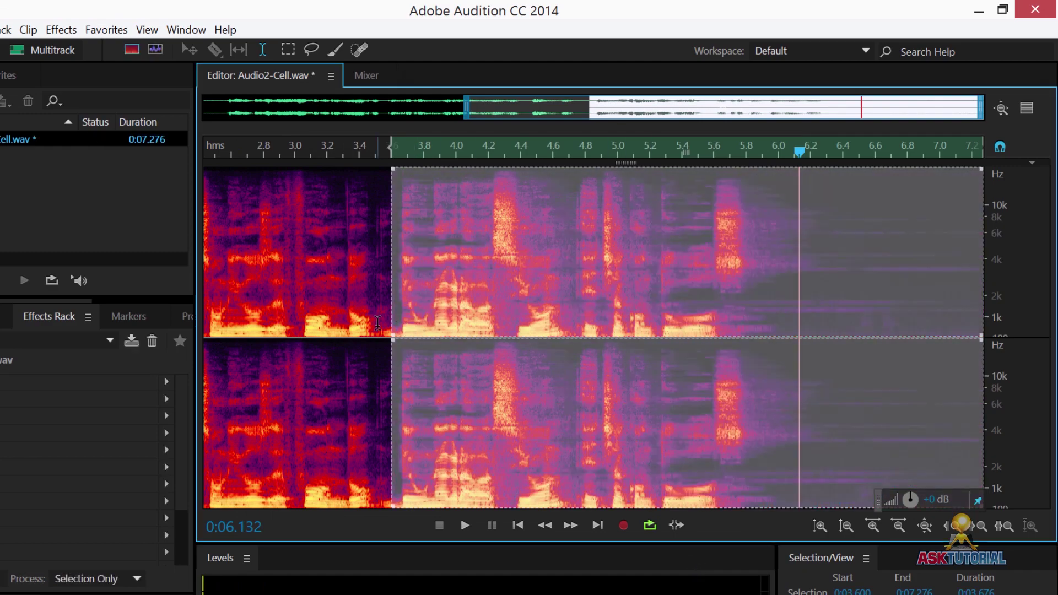
- Deselect the audio, play the cleaned recording from about 3.6 seconds, and stop at about 6.0 seconds
left_click(378, 323)
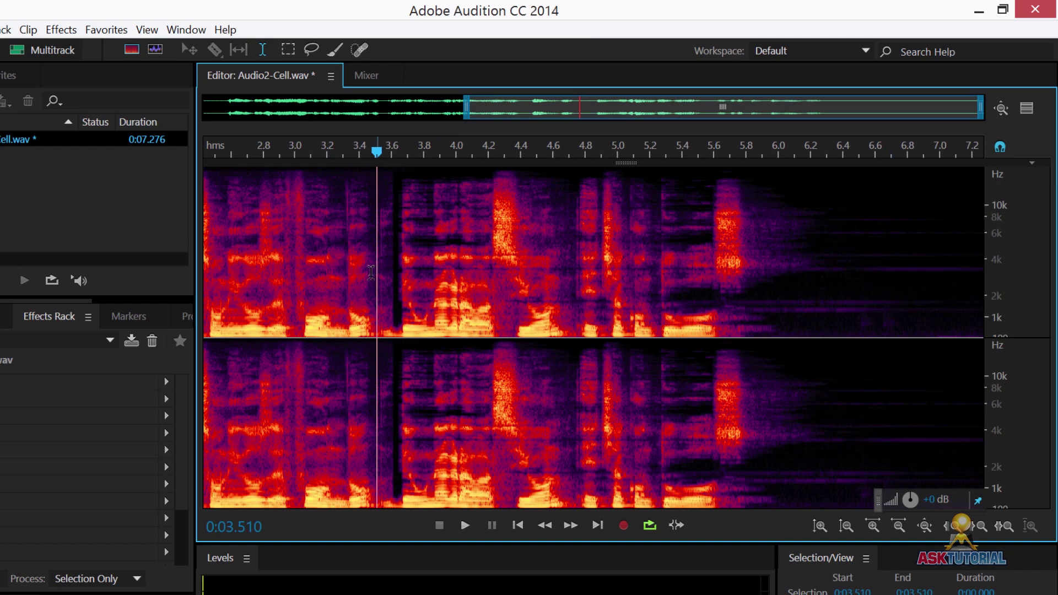
left_click(391, 270)
key("space")
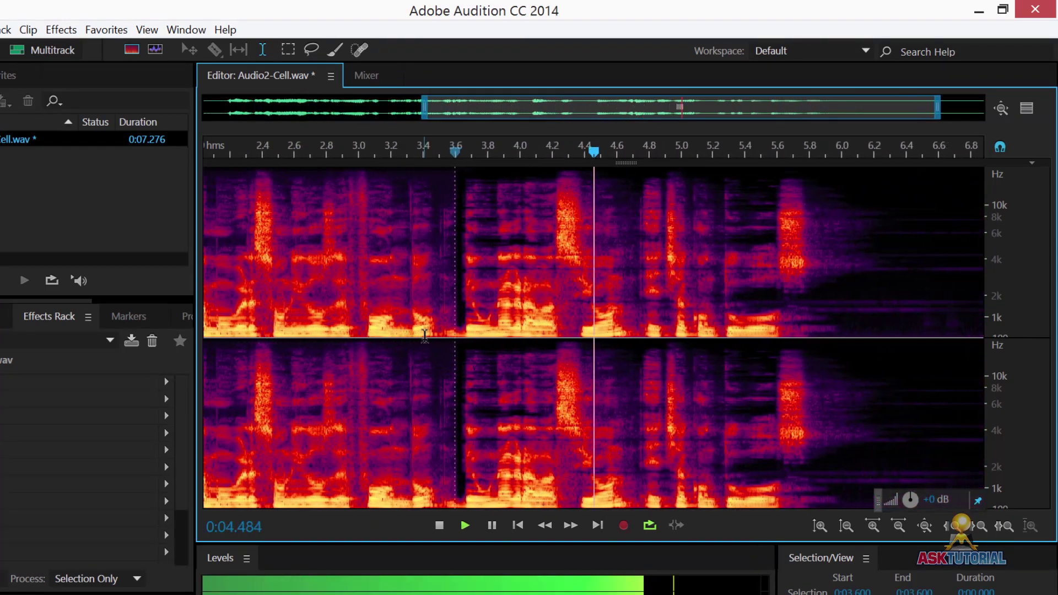
key("space")
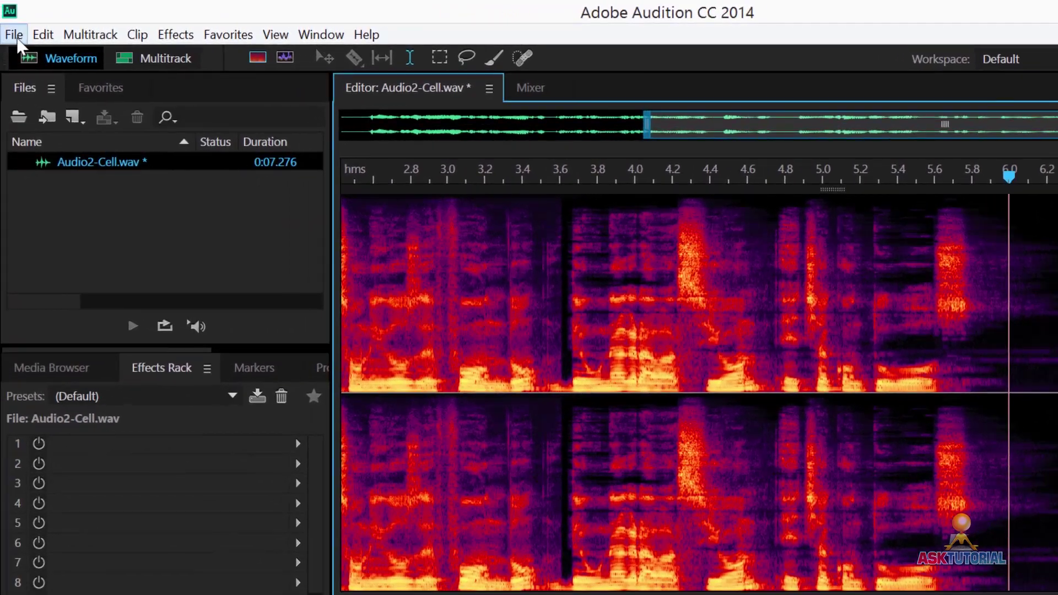
- Start exporting the cleaned Audio2-Cell.wav recording to a file
left_click(14, 34)
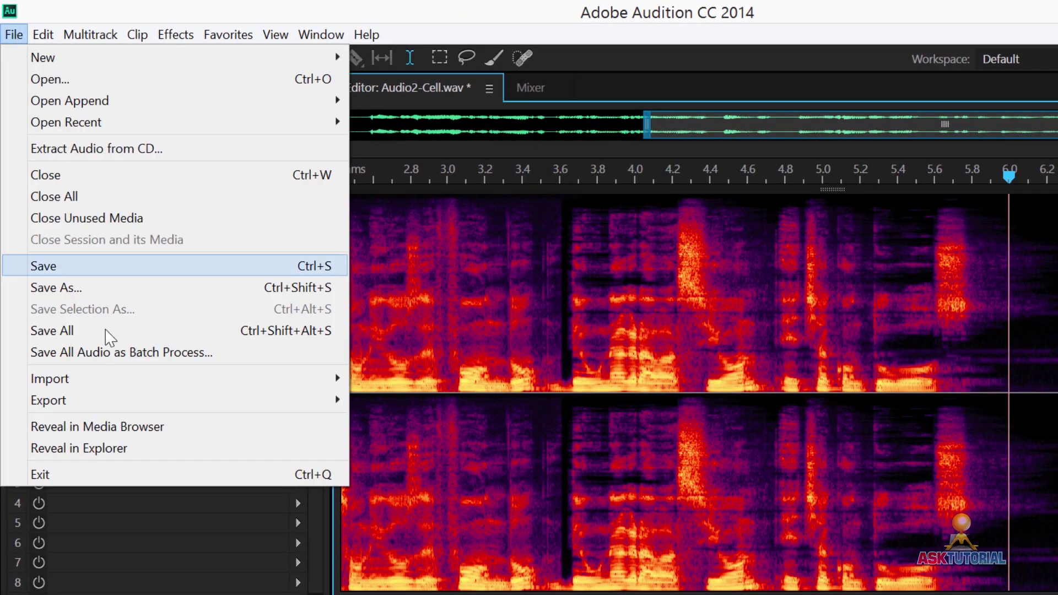
mouse_move(117, 407)
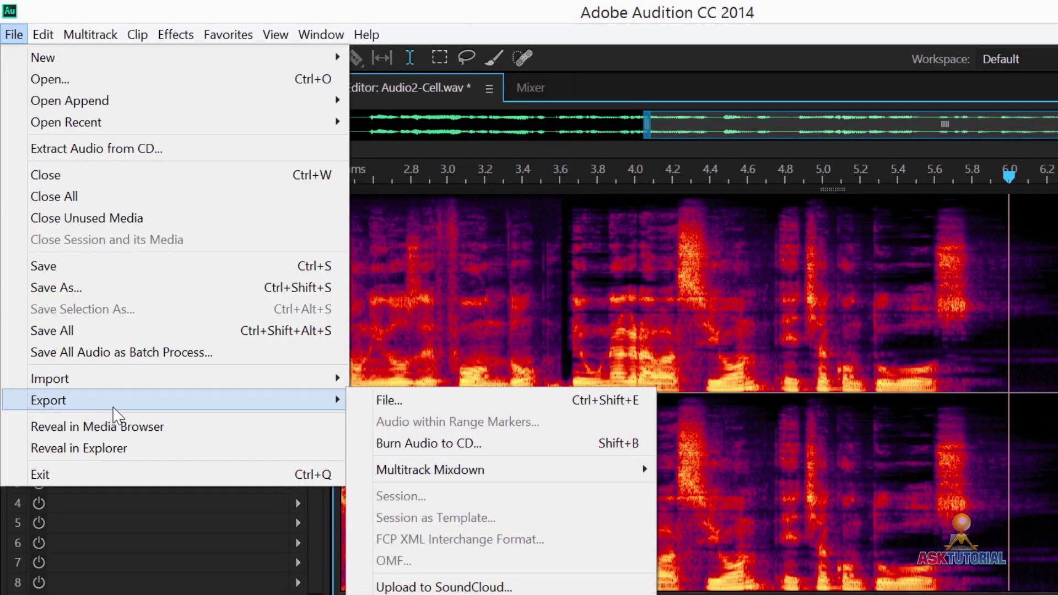
left_click(394, 406)
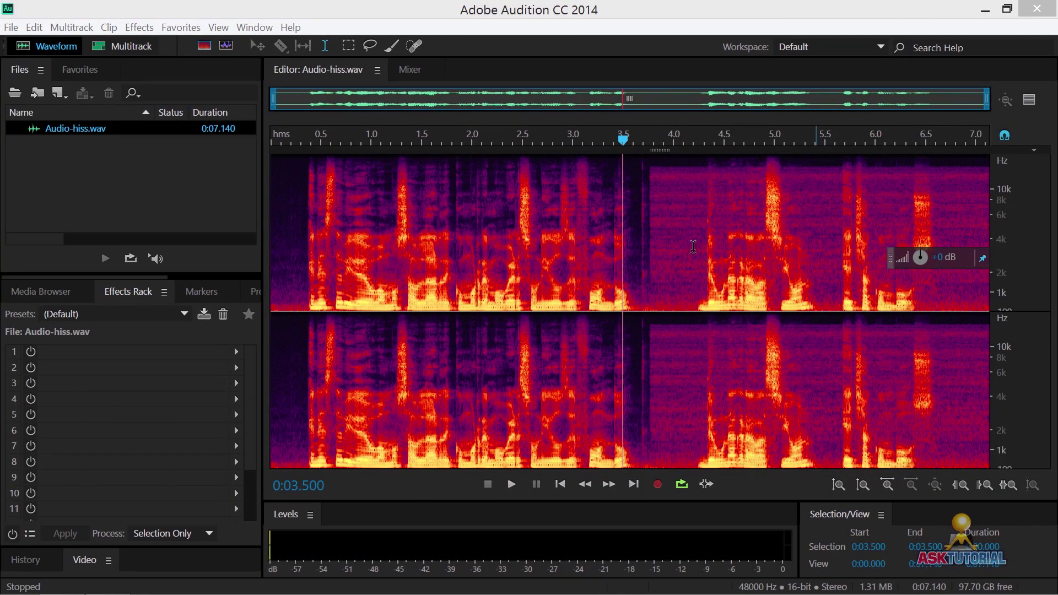
- Play Audio-hiss.wav from about 2.4 seconds and stop after the hissy speech has been heard
left_click_drag(580, 137, 517, 145)
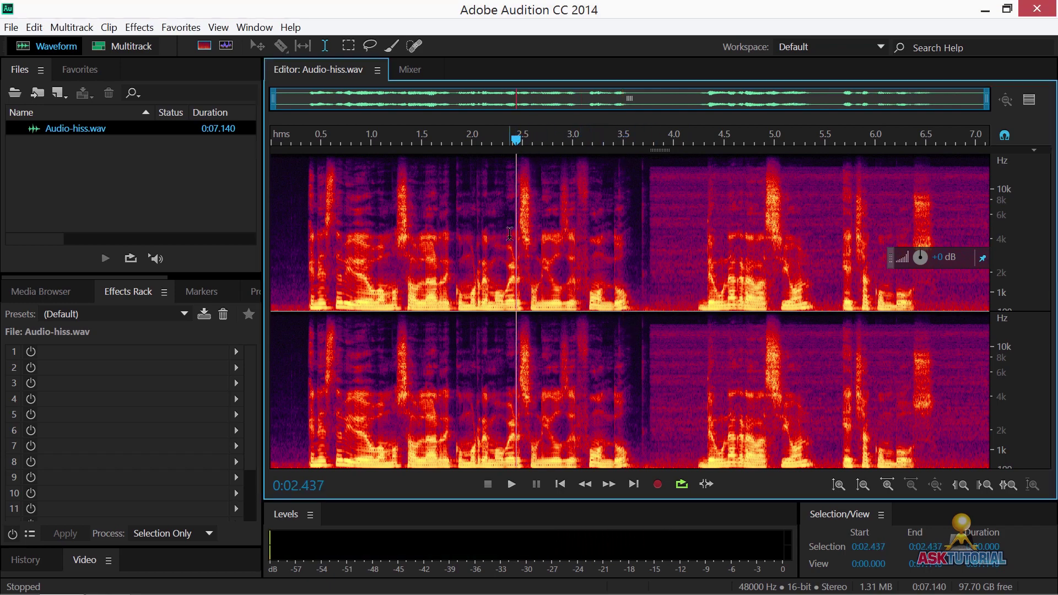
key("space")
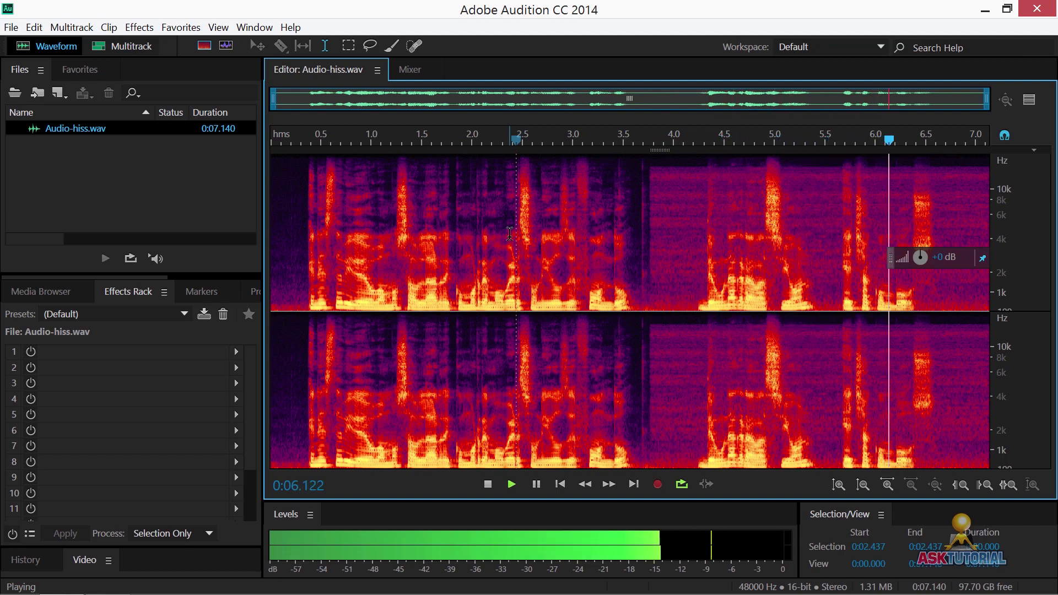
key("space")
- Try selecting the clean speech from about 0.35 to 3.68 seconds and the start of the hissy part, clearing each selection
left_click_drag(306, 235, 642, 247)
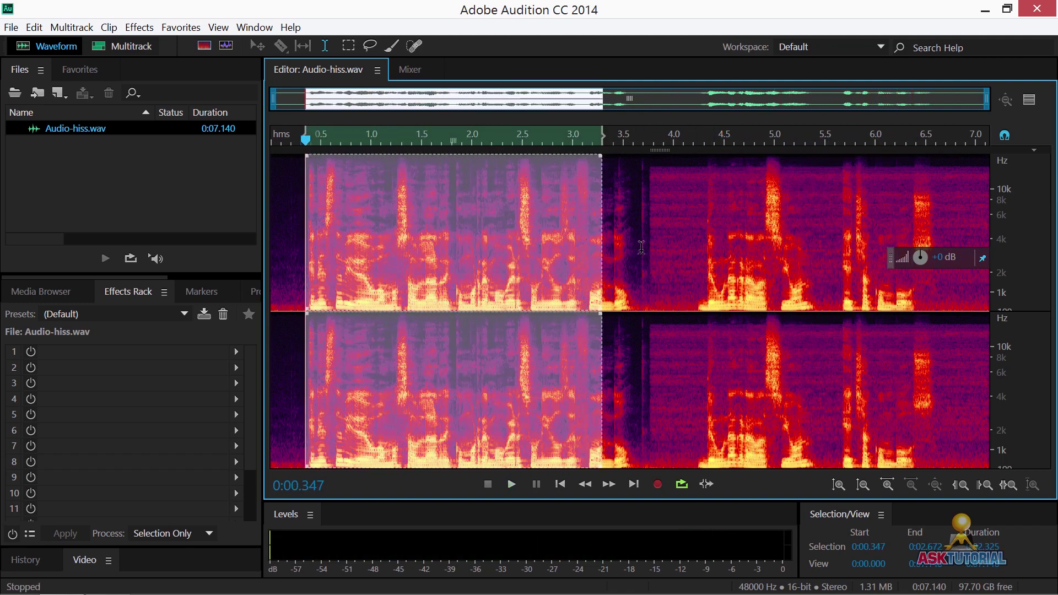
left_click(533, 138)
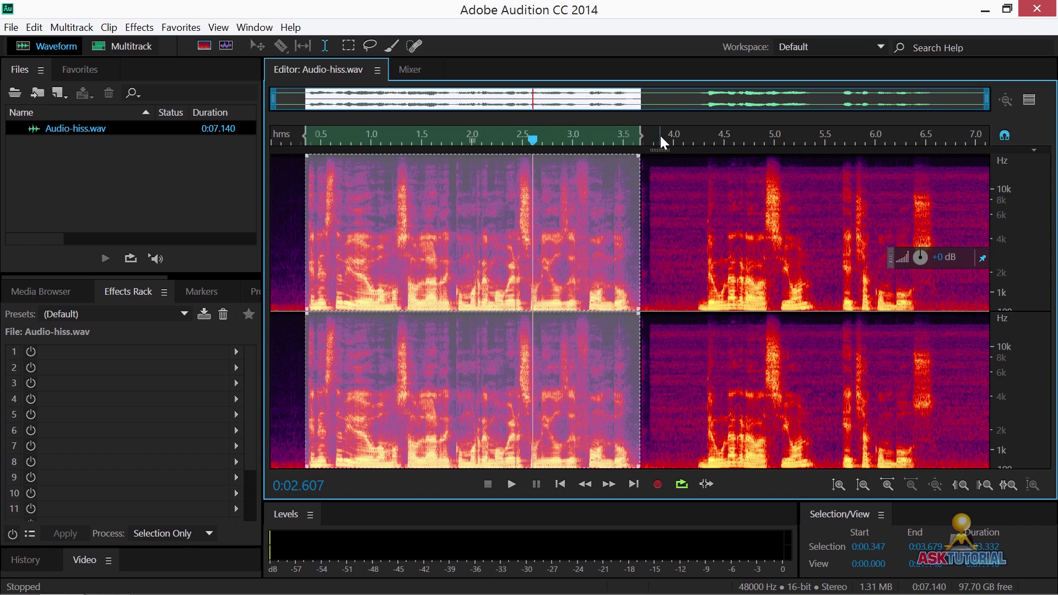
left_click(647, 165)
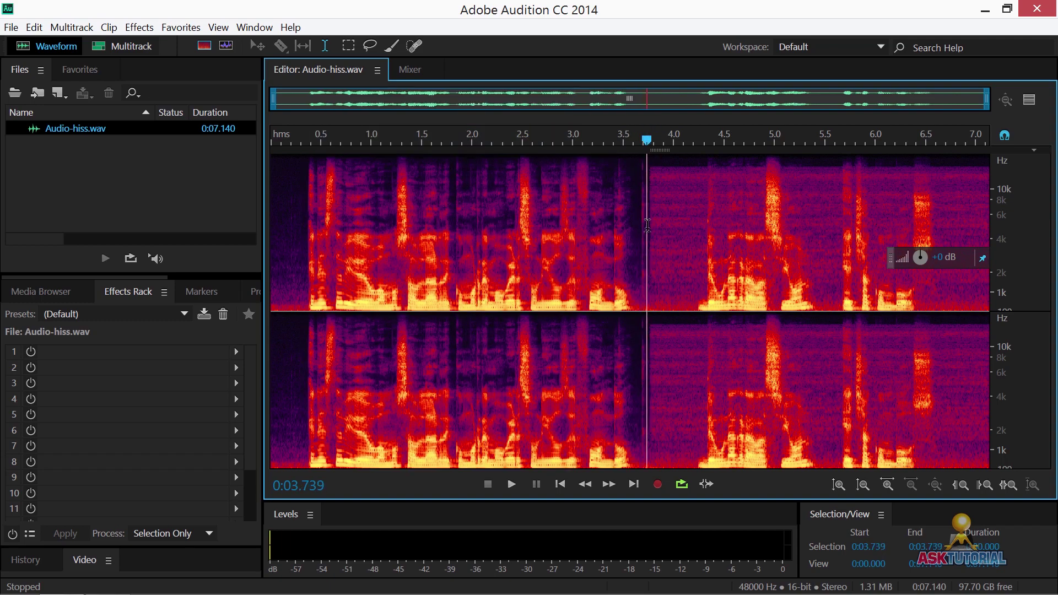
left_click_drag(647, 225, 716, 232)
left_click(791, 251)
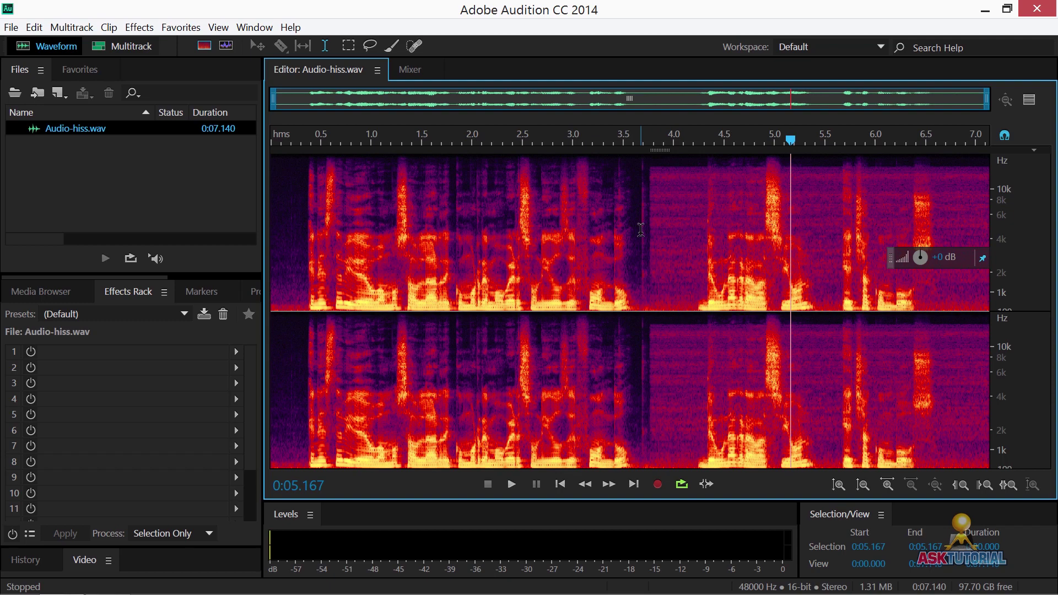
- Play the hissy section from about 3.67 seconds and stop at about 6.25 seconds
left_click(641, 230)
key("space")
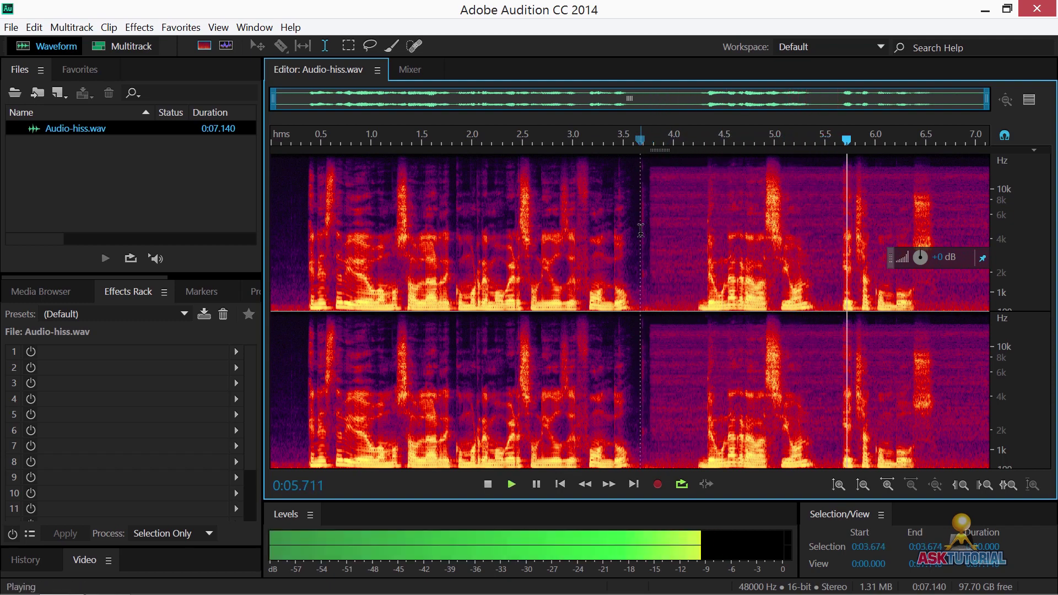
key("space")
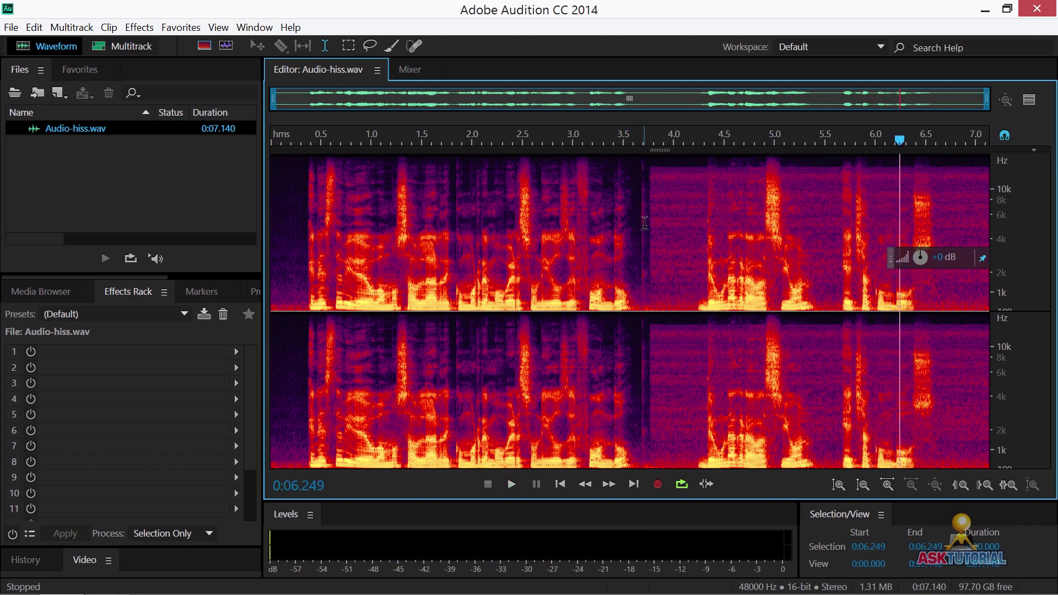
- Select the hissy section from about 3.72 seconds to the end of Audio-hiss.wav and open Adaptive Noise Reduction for it
left_click_drag(646, 223, 986, 215)
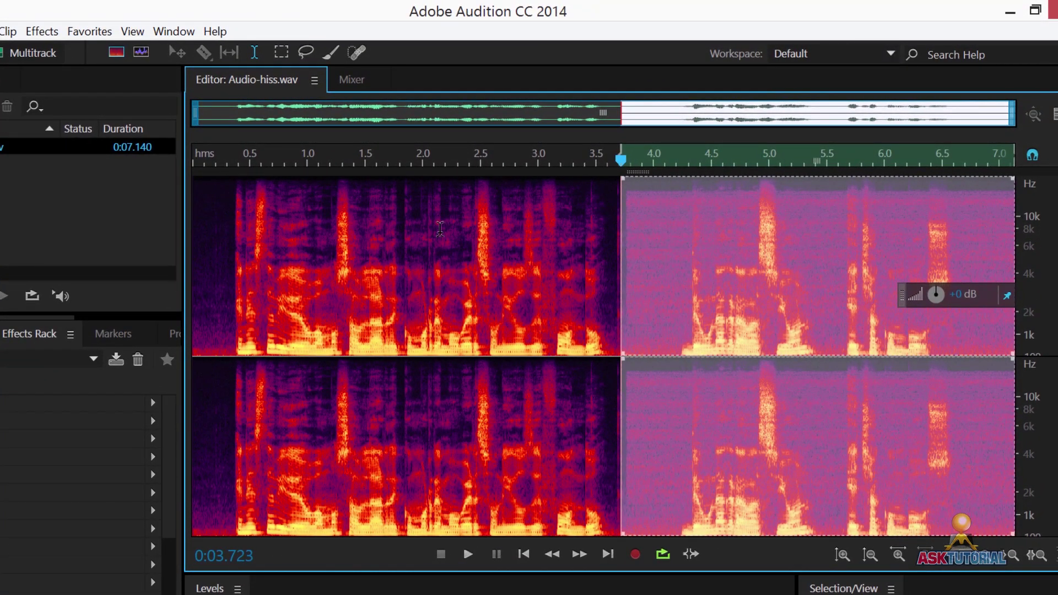
left_click(42, 31)
mouse_move(83, 347)
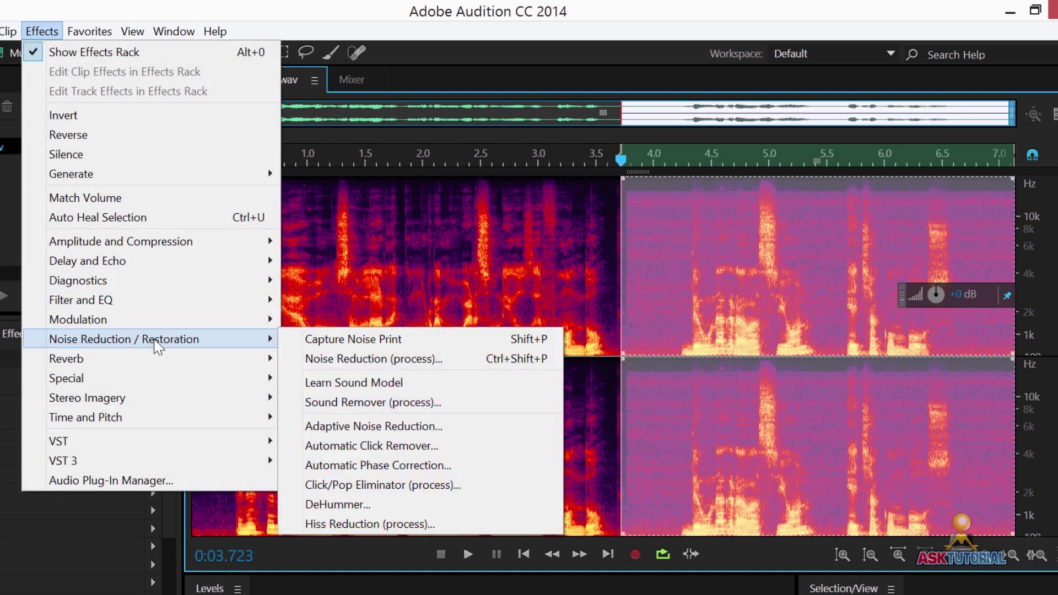
left_click(351, 425)
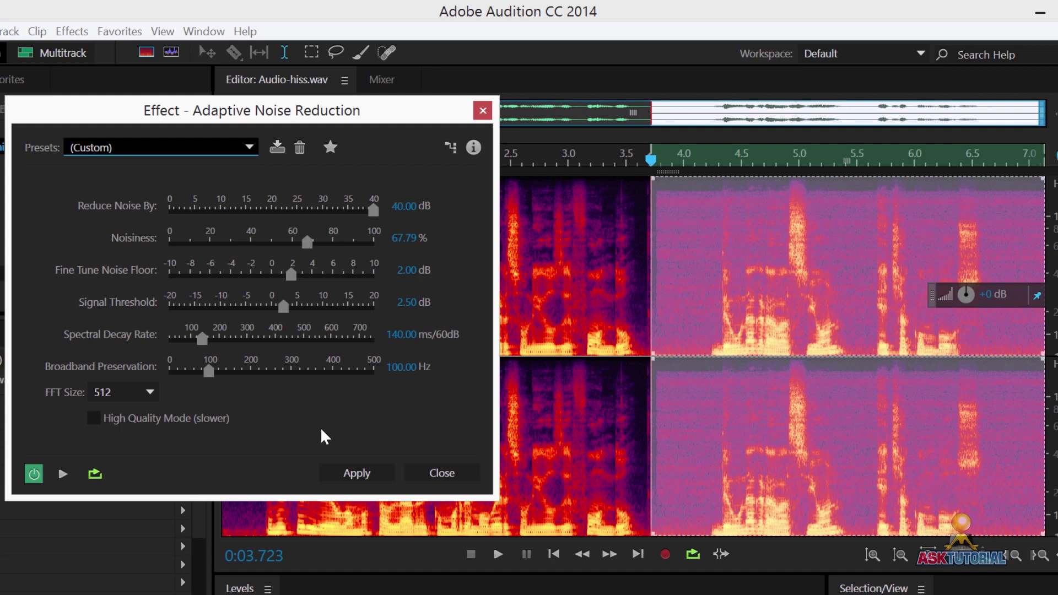
- Preview the adaptive noise reduction on the selected section twice and look through the available presets without choosing one
left_click(63, 473)
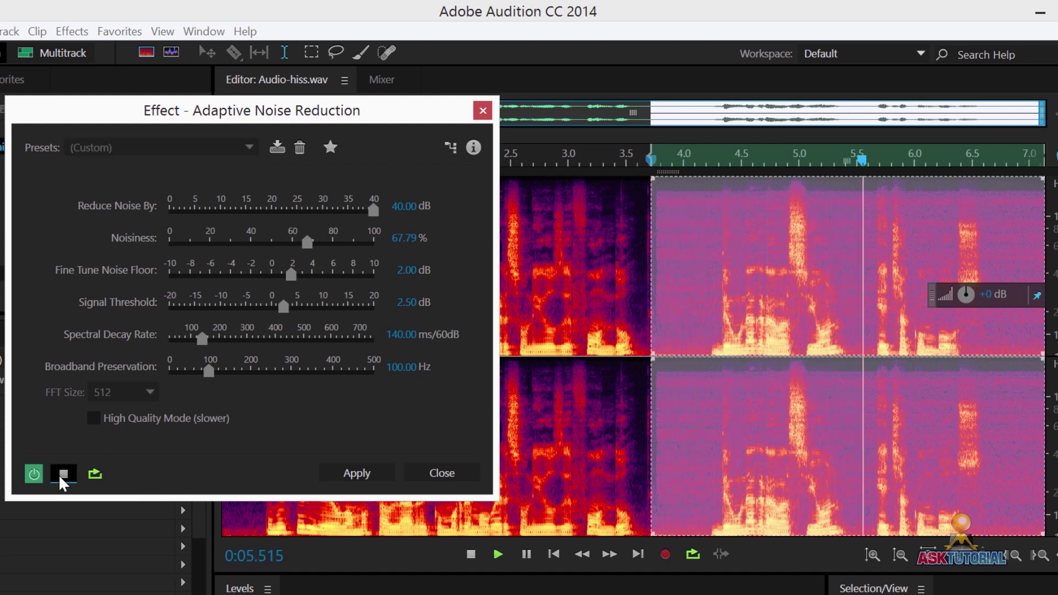
left_click(62, 474)
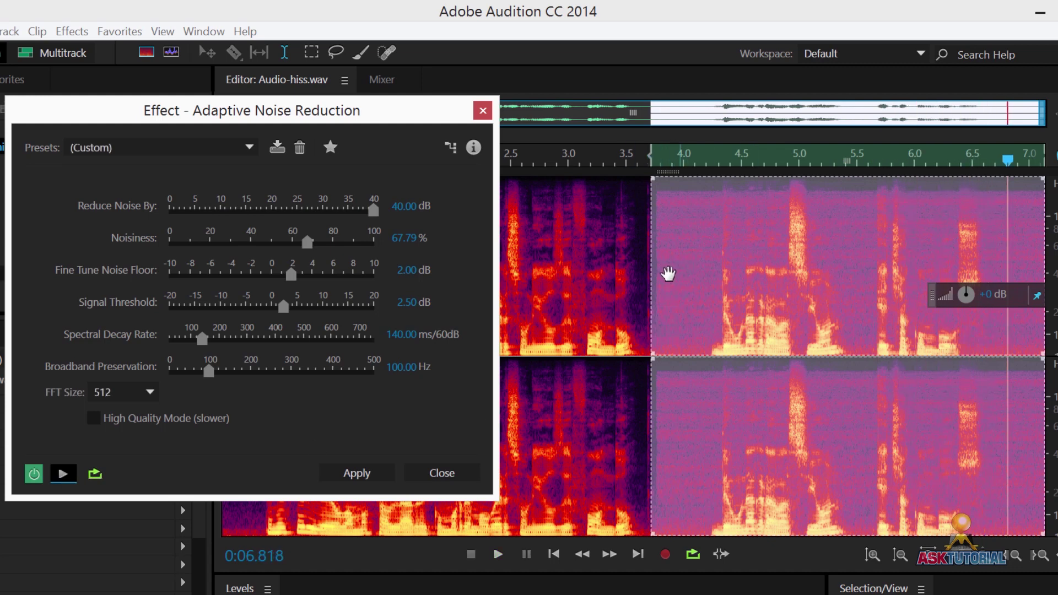
left_click(64, 474)
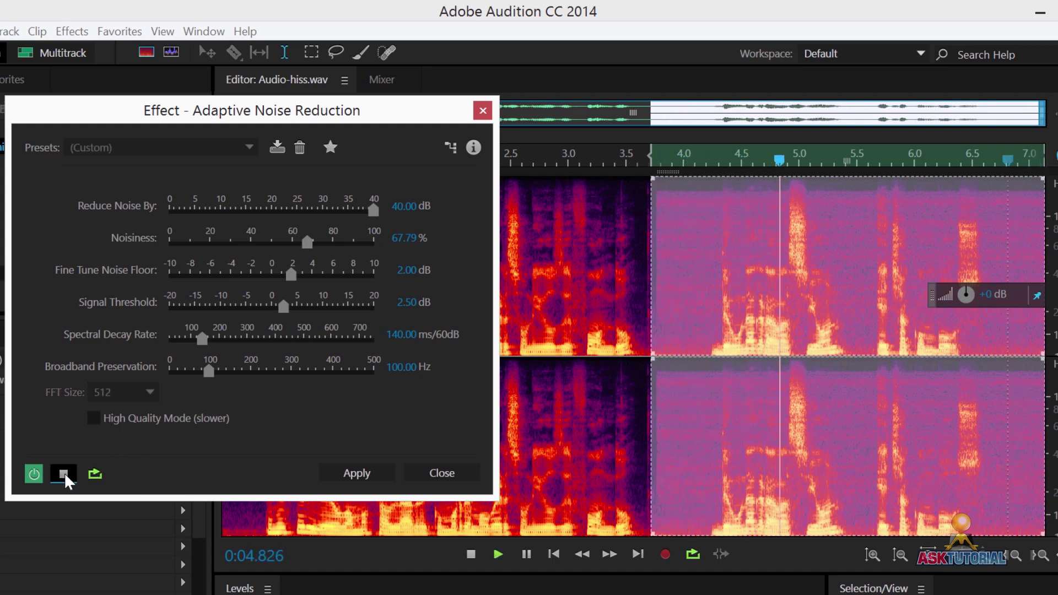
left_click(64, 471)
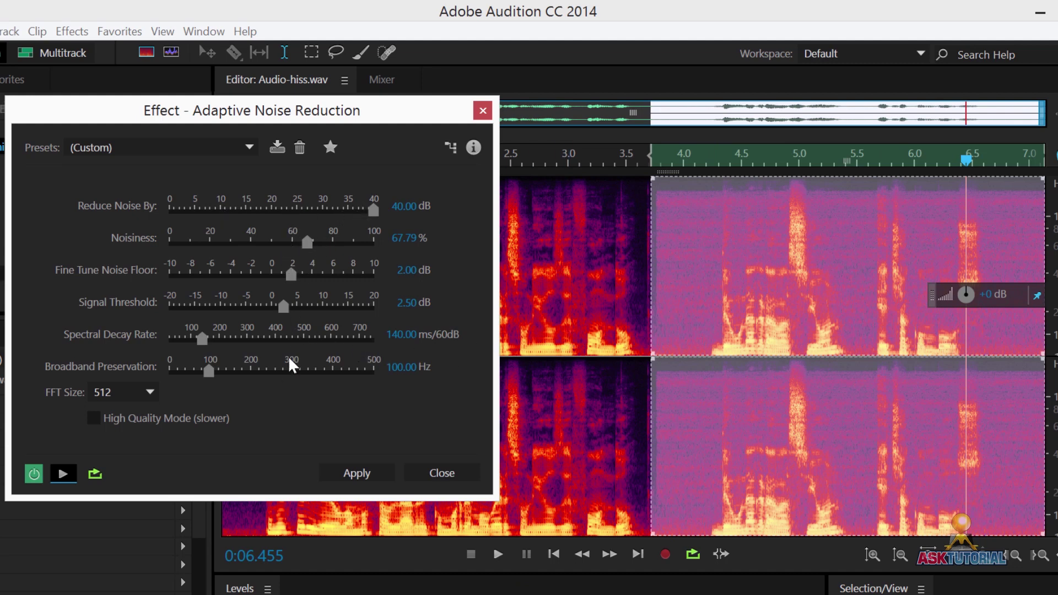
left_click(248, 147)
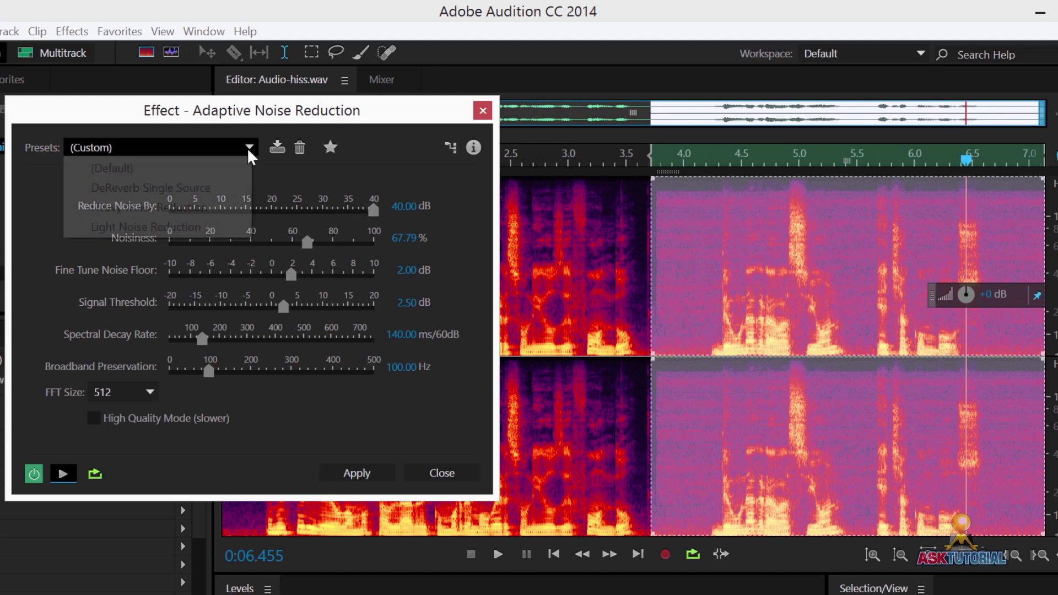
left_click(245, 117)
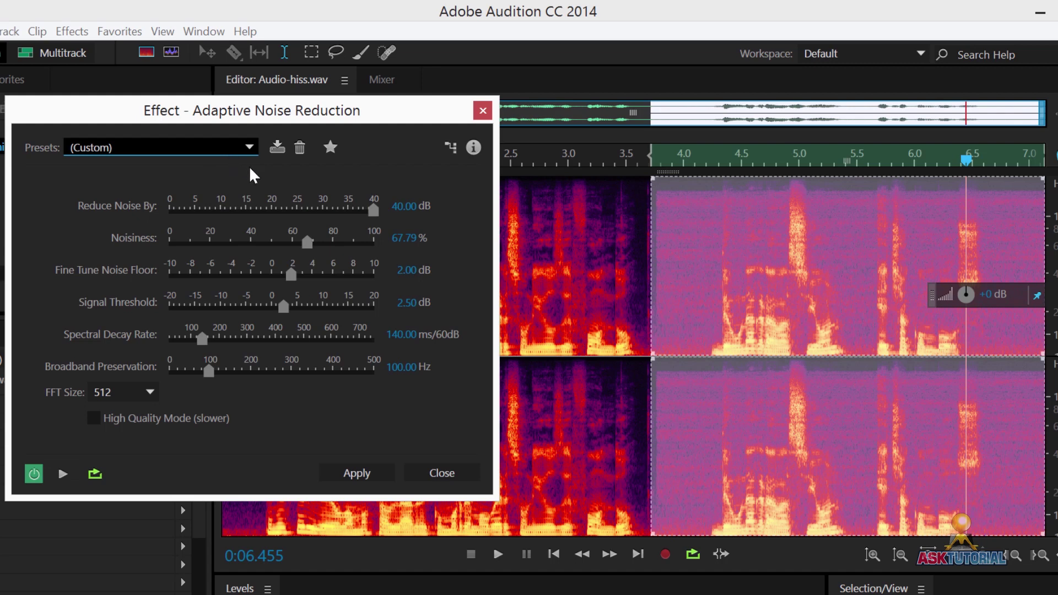
- Apply the adaptive noise reduction to the hissy section and clear the selection, placing the playhead at about 4.26 seconds
left_click(358, 473)
left_click(352, 471)
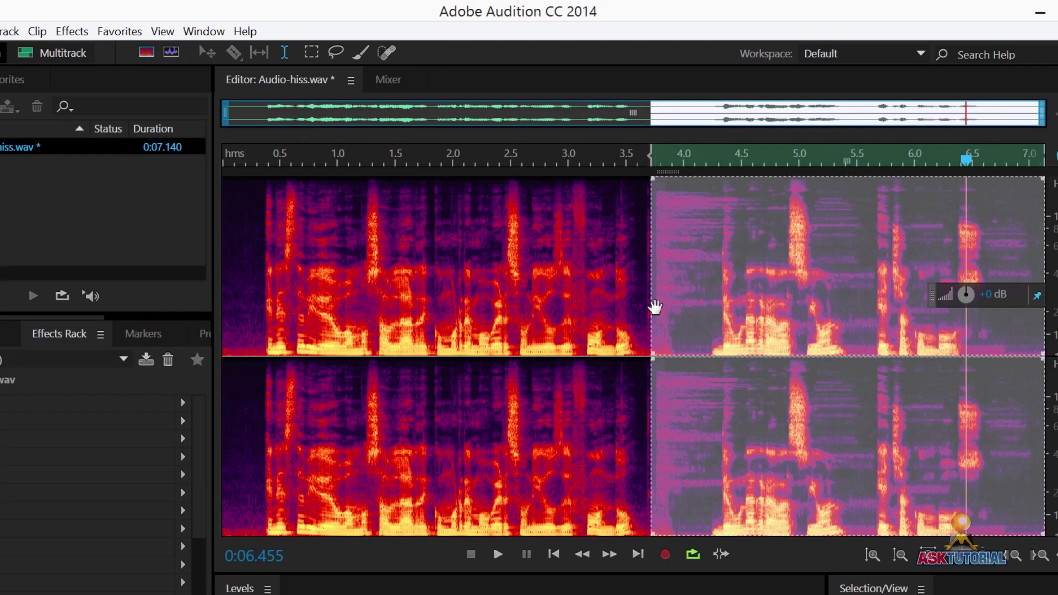
left_click(643, 307)
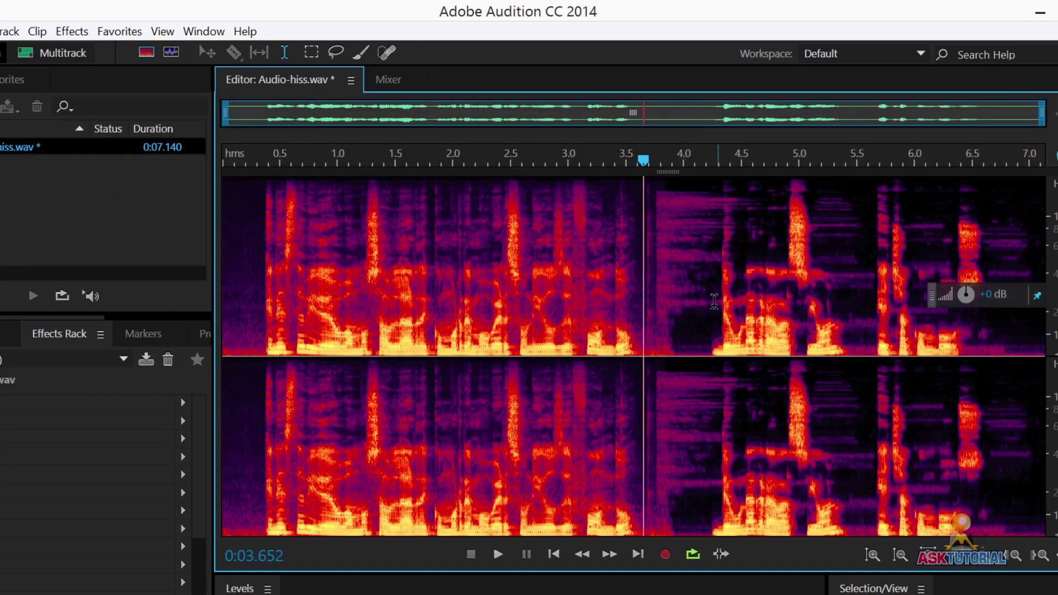
left_click(713, 302)
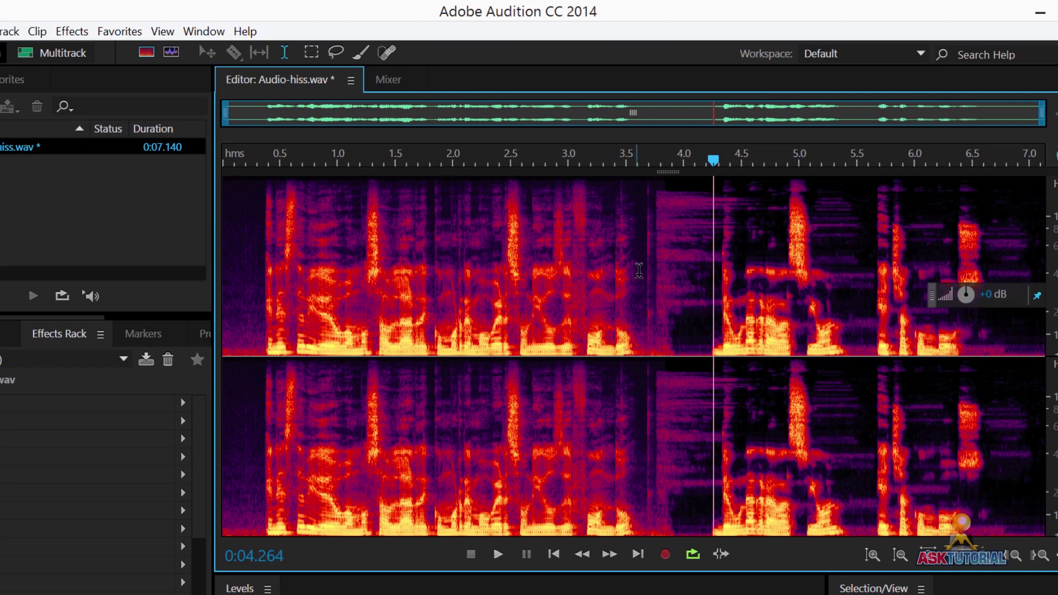
- Select the leftover noise from about 3.60 to 4.24 seconds, lower its volume and clear the selection
left_click_drag(637, 271, 712, 267)
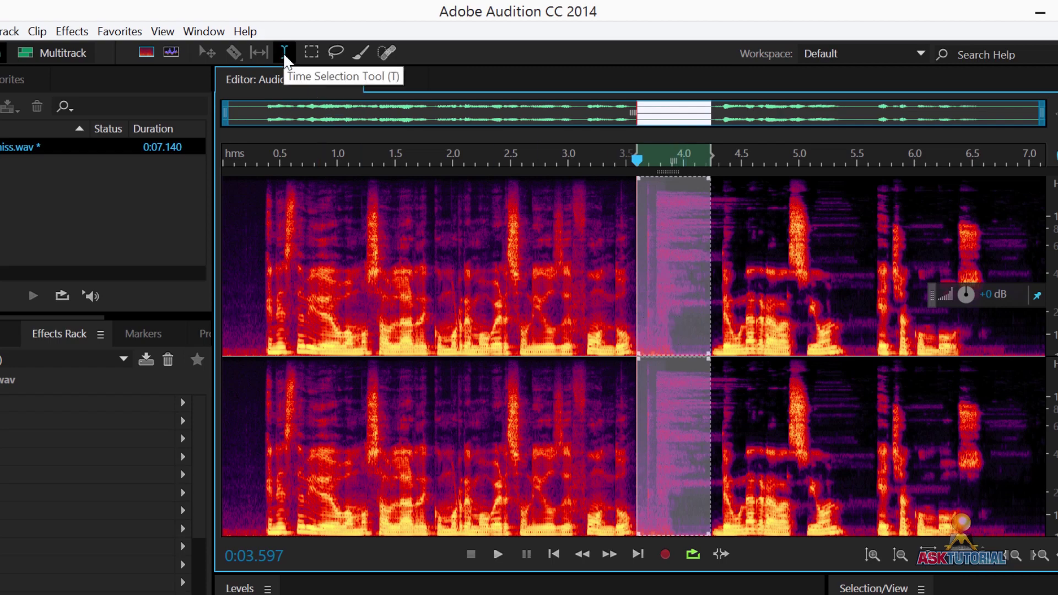
left_click_drag(966, 294, 860, 293)
left_click(548, 292)
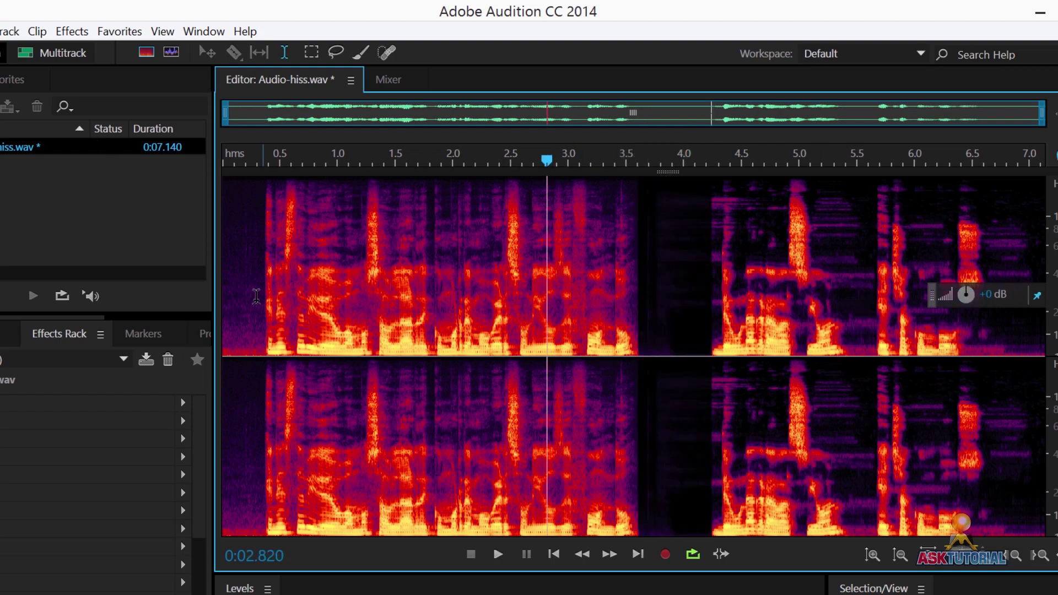
- Play the cleaned Audio-hiss.wav from about 0.3 seconds and stop after the repaired section has been heard
left_click(256, 296)
key("space")
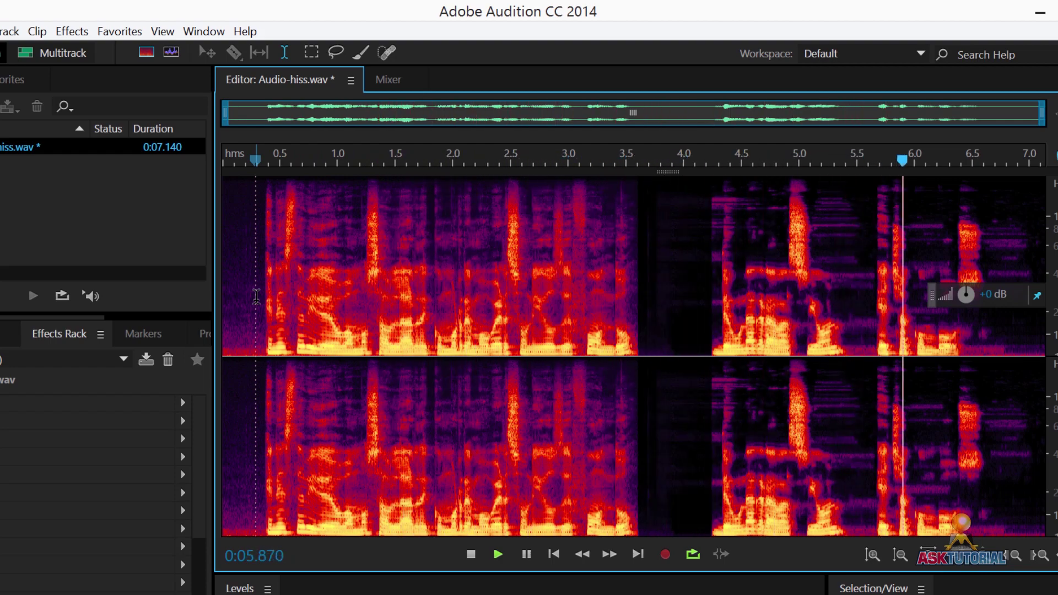
key("space")
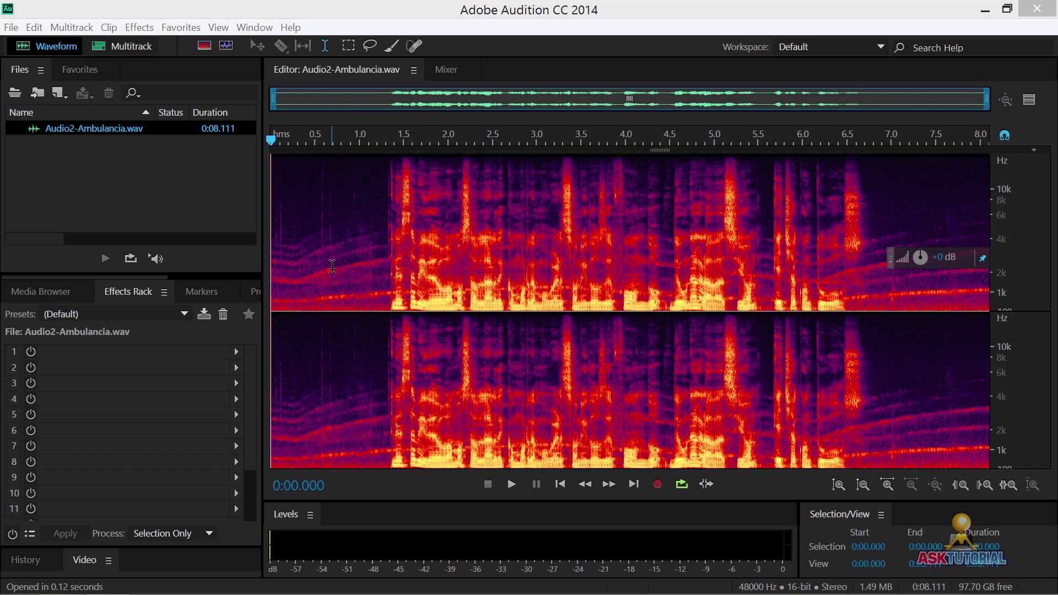
- Play Audio2-Ambulancia.wav from the beginning and stop at about 7.56 seconds
left_click(272, 157)
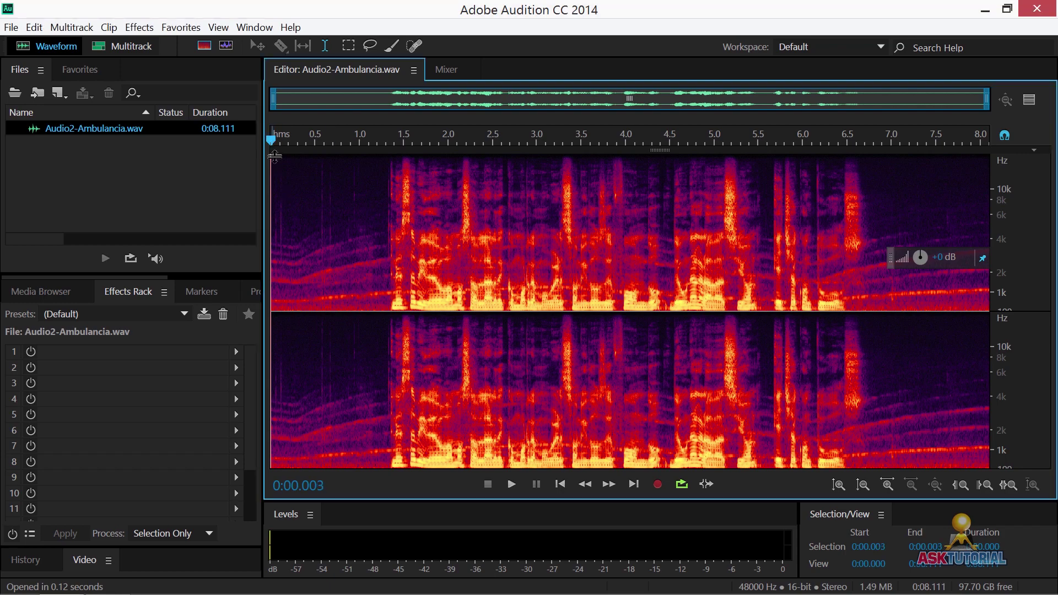
key("space")
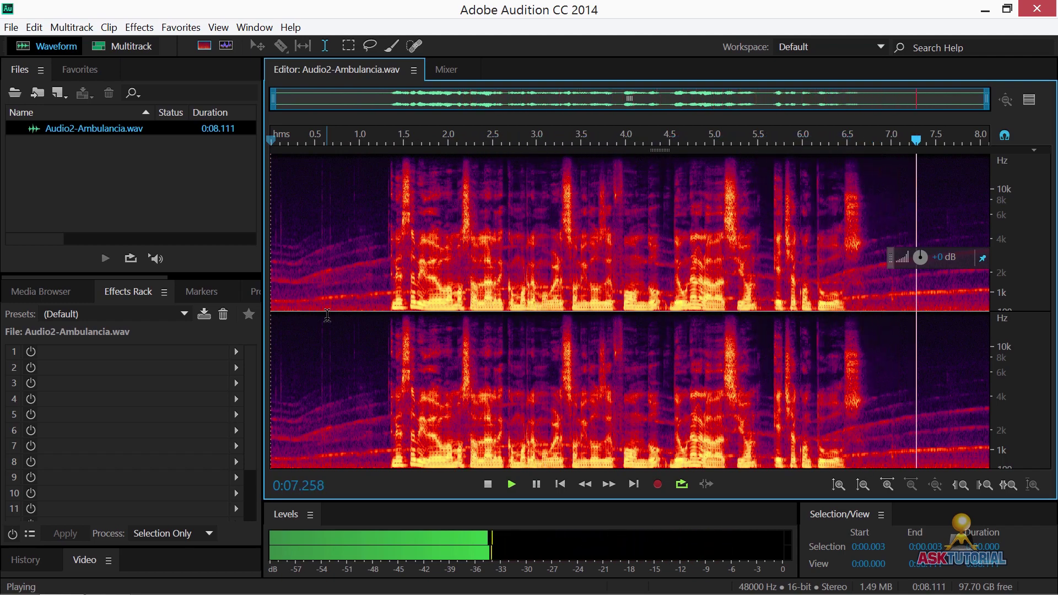
key("space")
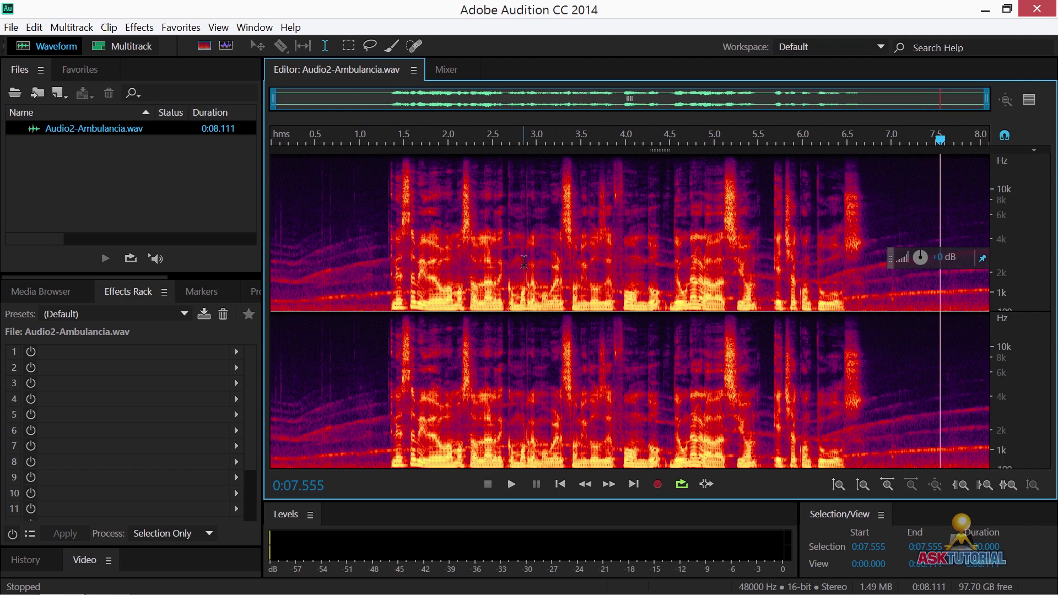
key("ctrl+a")
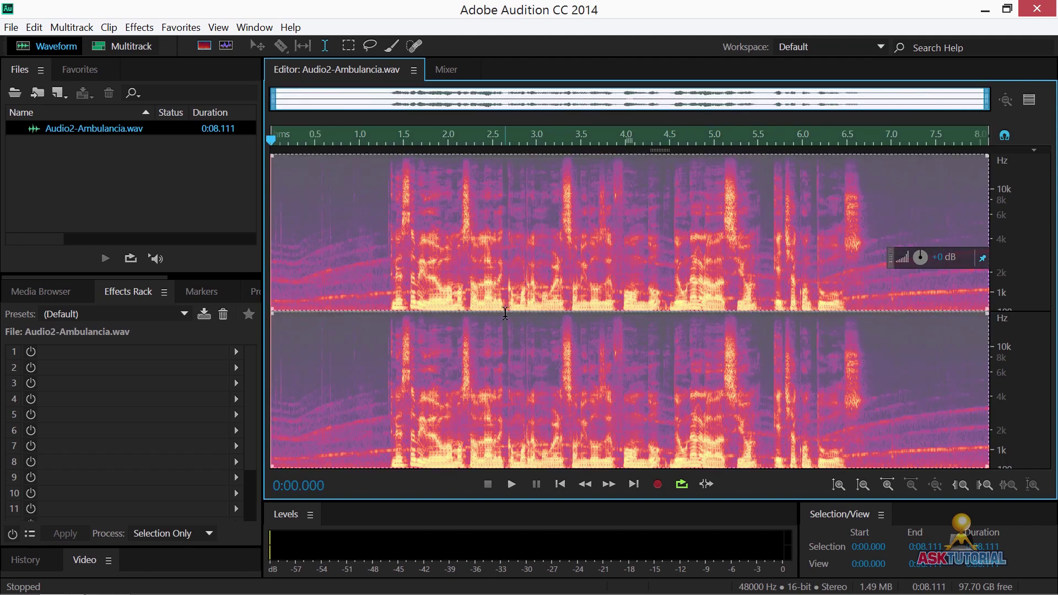
left_click(337, 273)
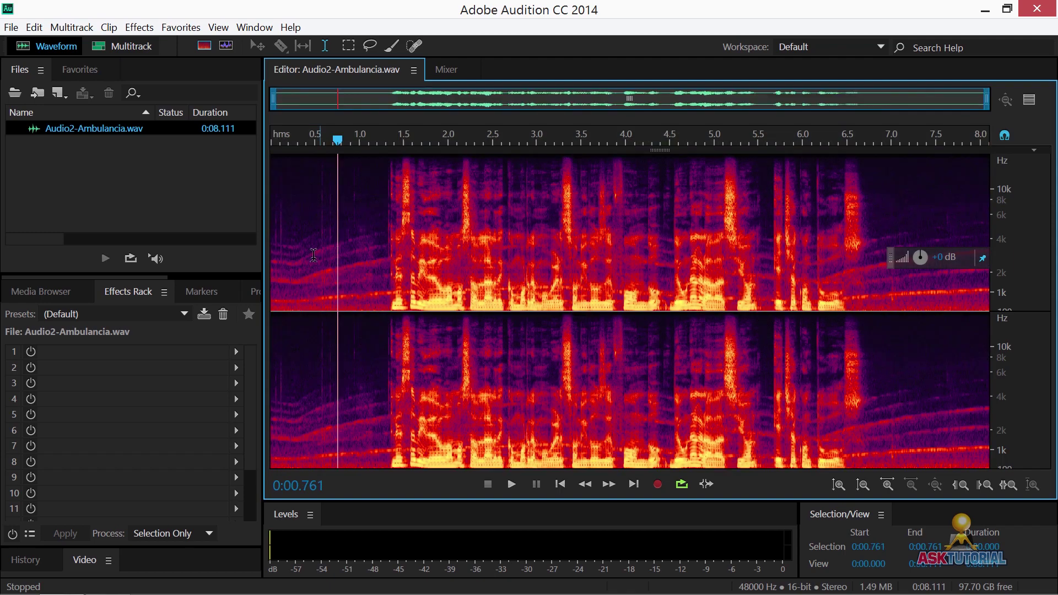
left_click_drag(313, 255, 943, 259)
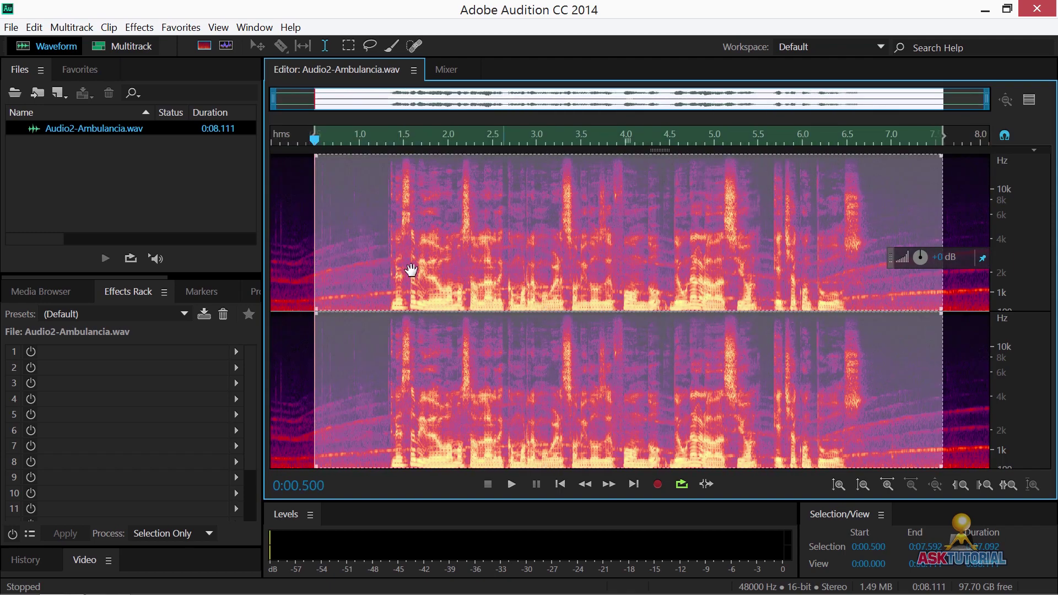
left_click(298, 249)
- Select the entire Audio2-Ambulancia.wav recording and open Adaptive Noise Reduction for it
key("ctrl+a")
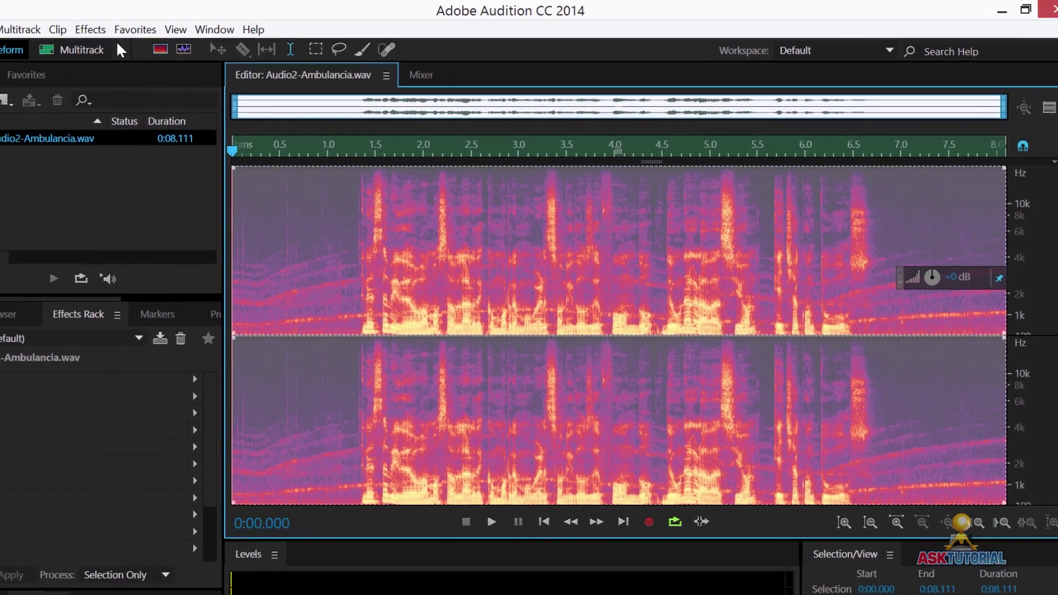
left_click(139, 28)
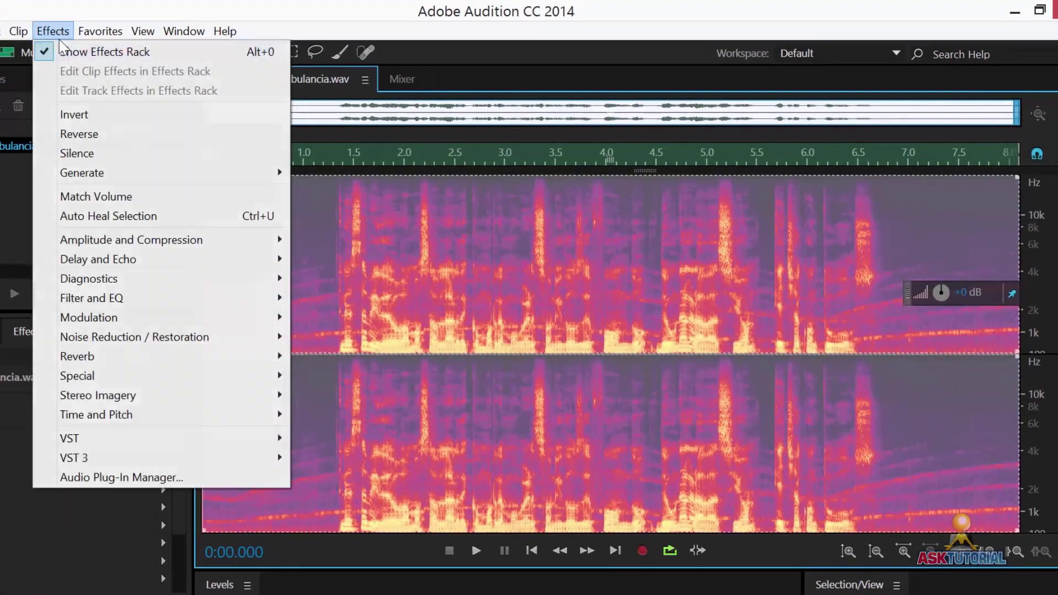
mouse_move(92, 340)
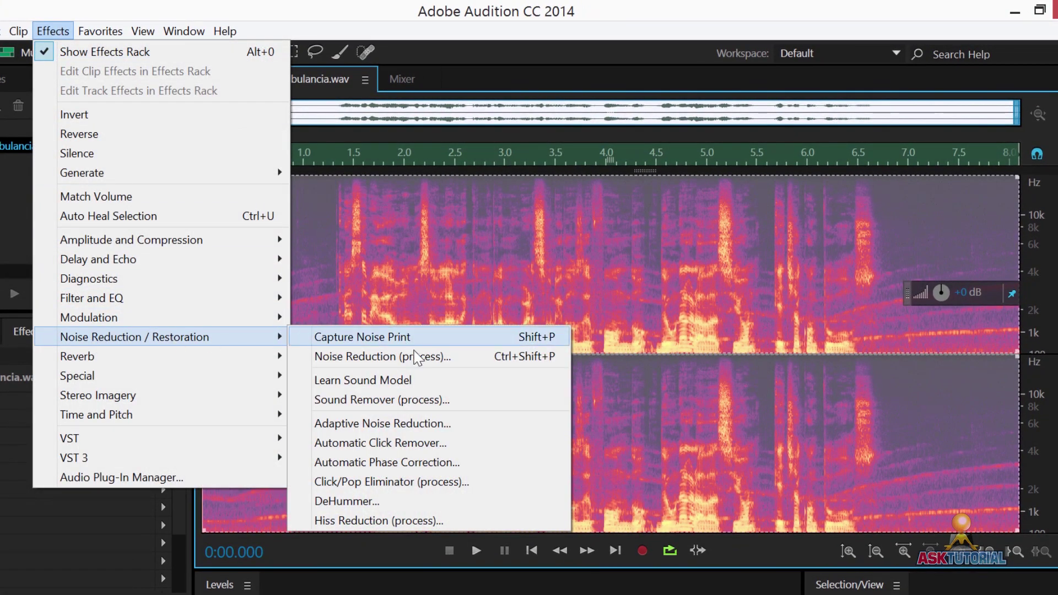
left_click(366, 424)
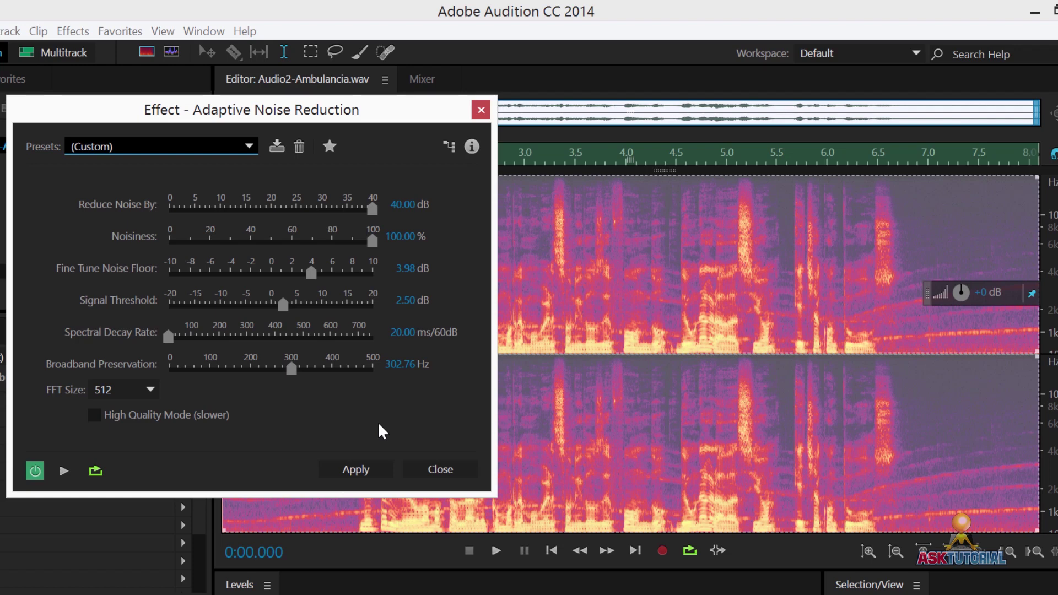
- Load the (Default) preset in Adaptive Noise Reduction and preview the recording until about 2.2 seconds
left_click(252, 147)
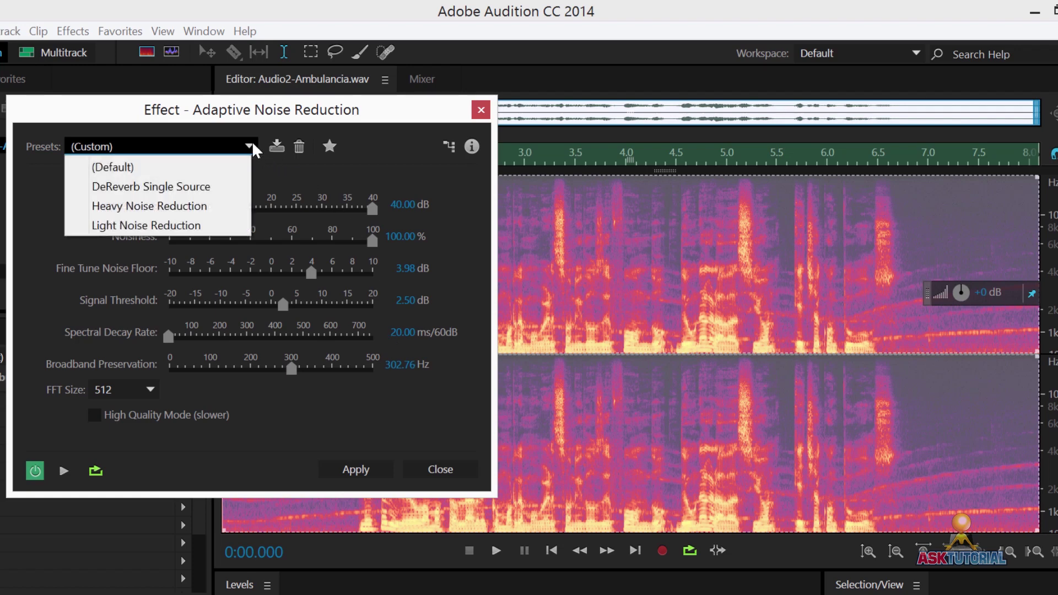
left_click(399, 157)
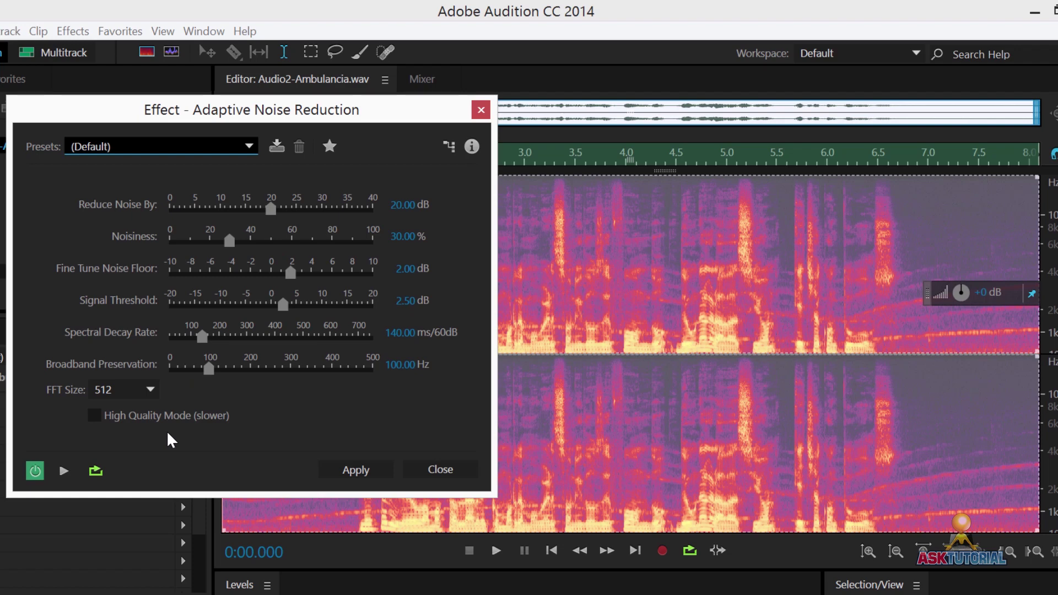
left_click(63, 475)
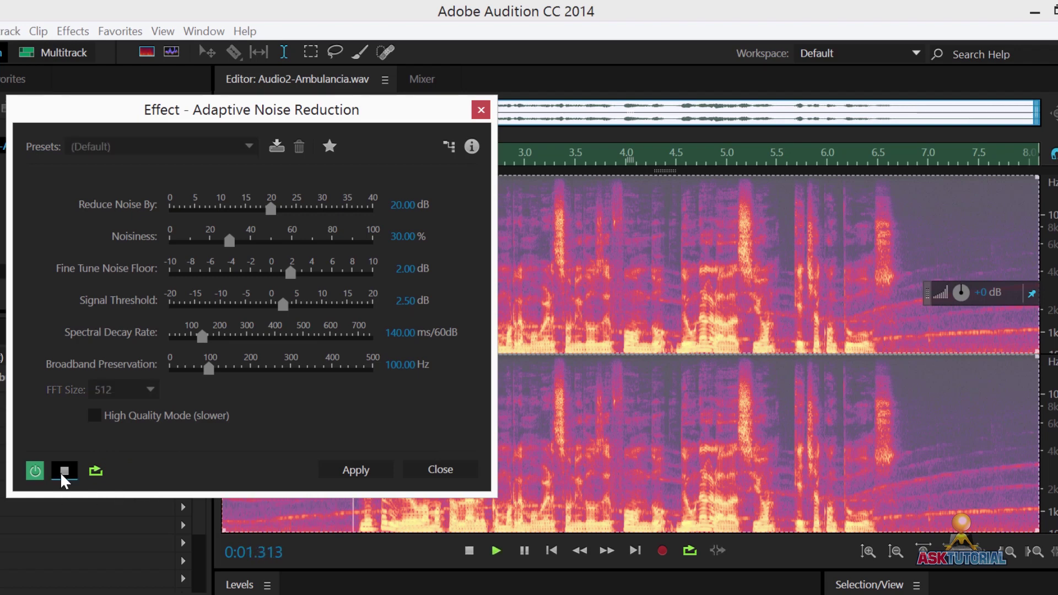
left_click(64, 473)
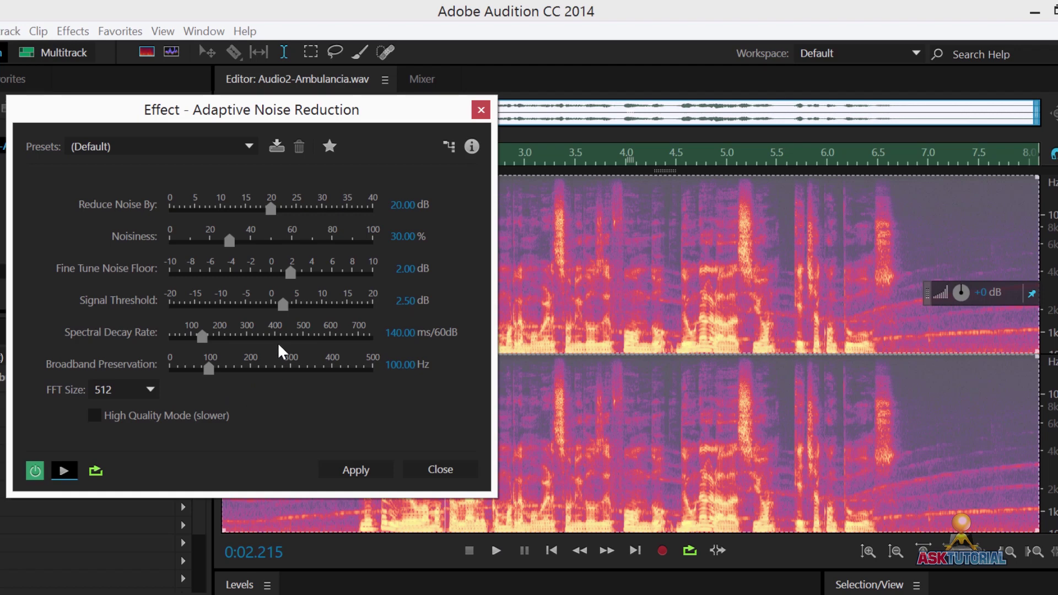
- Set Reduce Noise By to 29.83 dB and preview the recording until about 3.5 seconds
left_click_drag(272, 209, 322, 221)
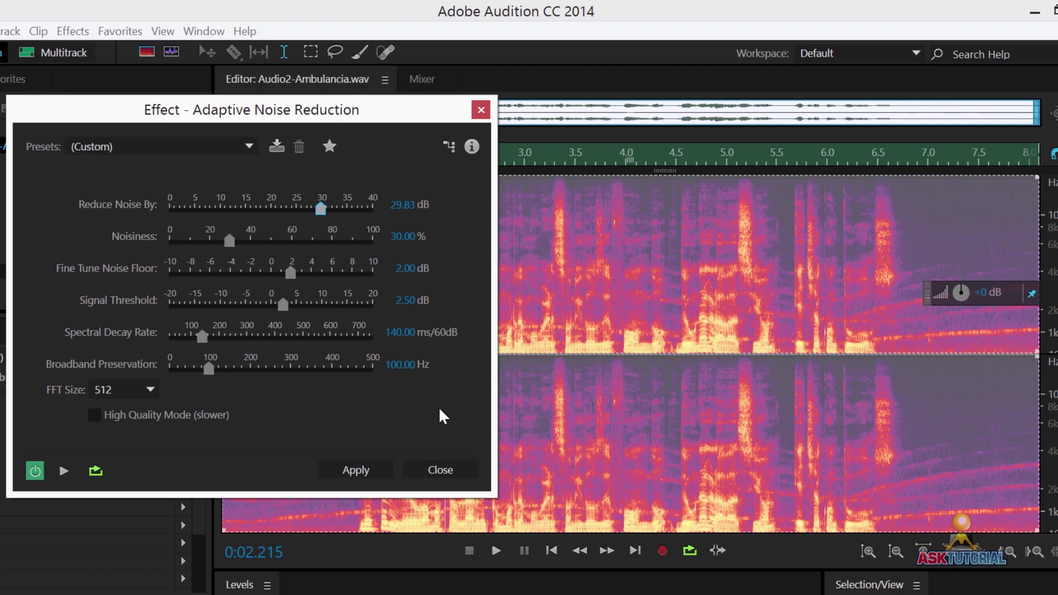
left_click(63, 470)
left_click(64, 473)
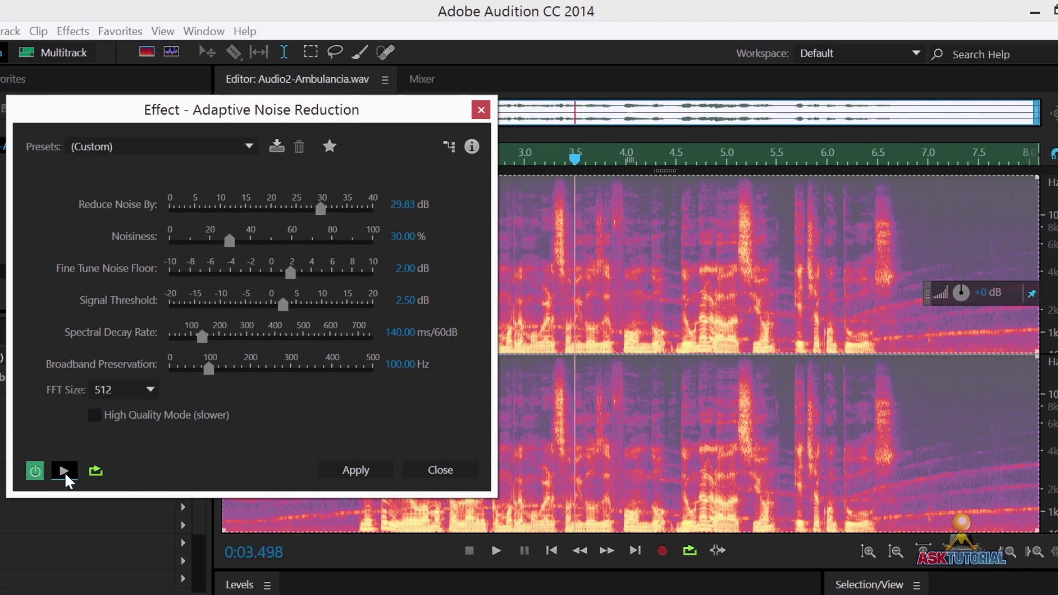
- Set Reduce Noise By 39.91 dB, Noisiness 100%, Fine Tune Noise Floor 4.18 dB, Spectral Decay Rate 20 ms/60dB and Broadband Preservation 302.76 Hz, and preview it
left_click_drag(229, 240, 268, 247)
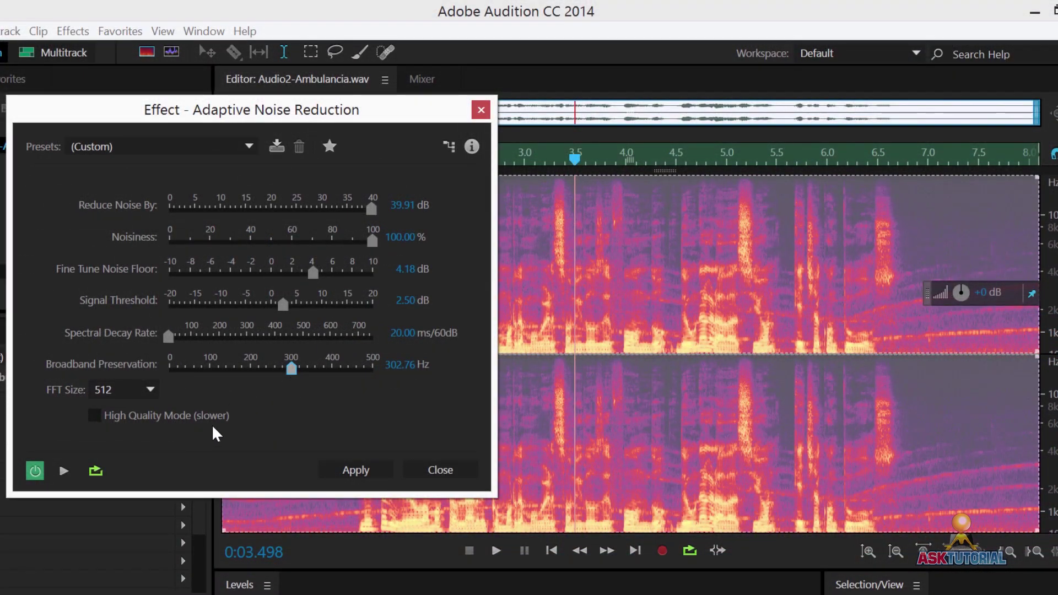
left_click(65, 471)
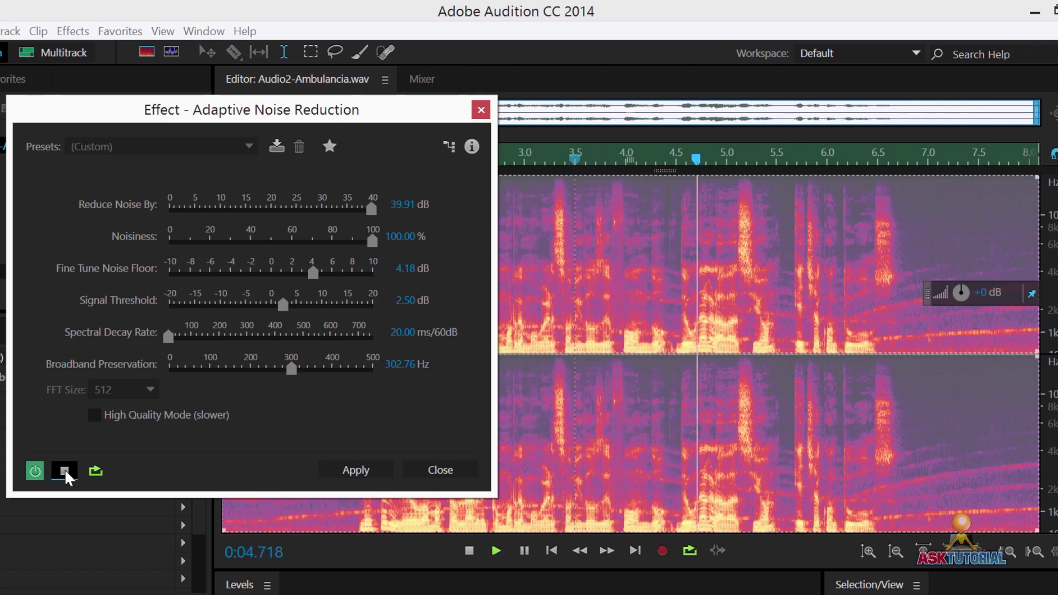
left_click(65, 472)
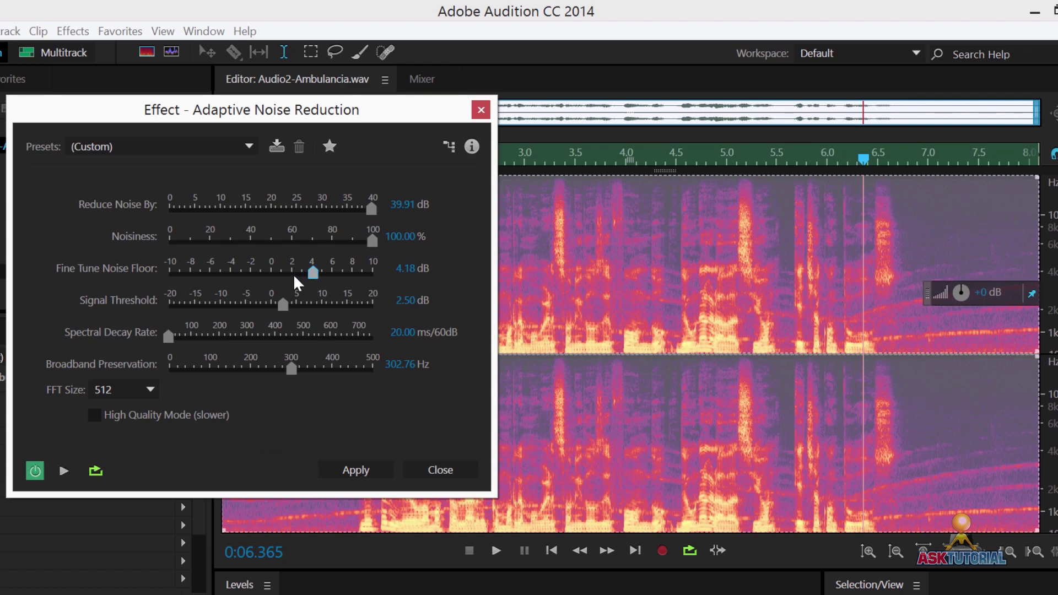
- Set Fine Tune Noise Floor to 0.18 dB and preview the recording until about 6.4 seconds
left_click_drag(312, 272, 269, 276)
left_click(75, 471)
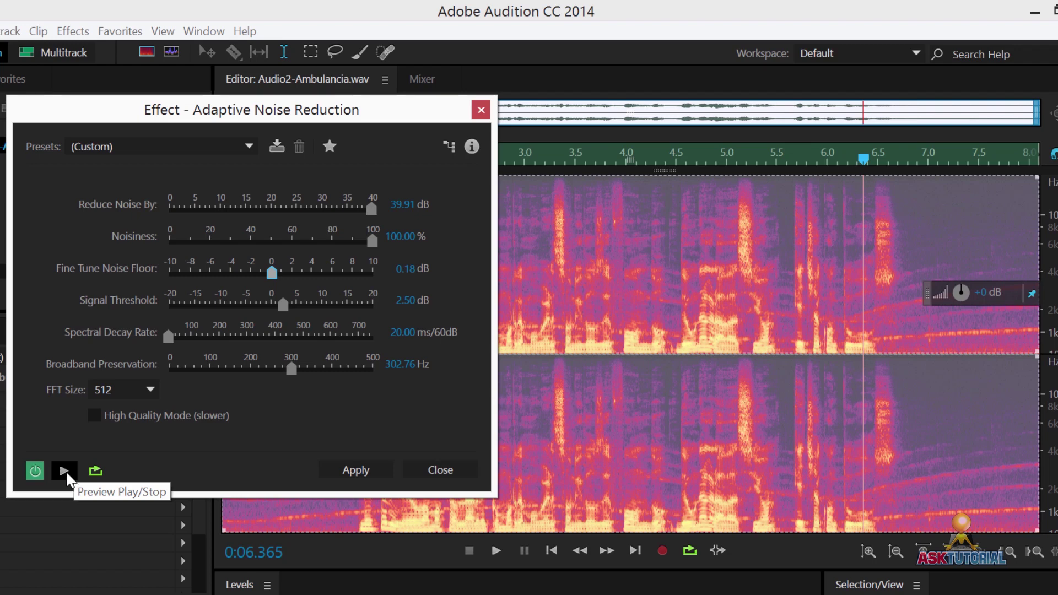
left_click(65, 472)
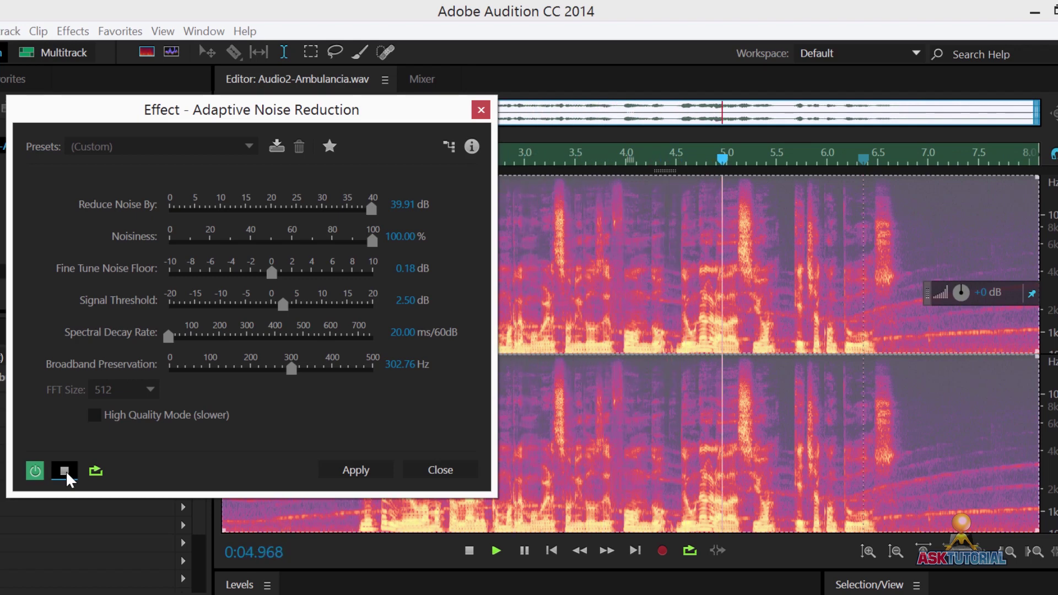
left_click(65, 471)
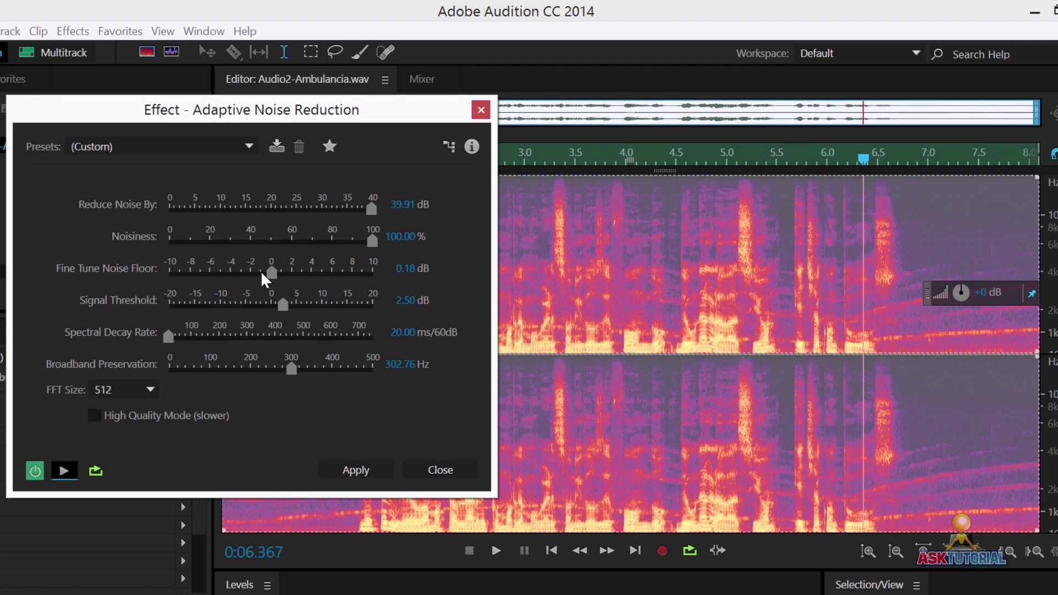
- Set Fine Tune Noise Floor to 3.87 dB, preview until about 7 seconds, and apply Adaptive Noise Reduction to the recording
left_click_drag(268, 270, 307, 268)
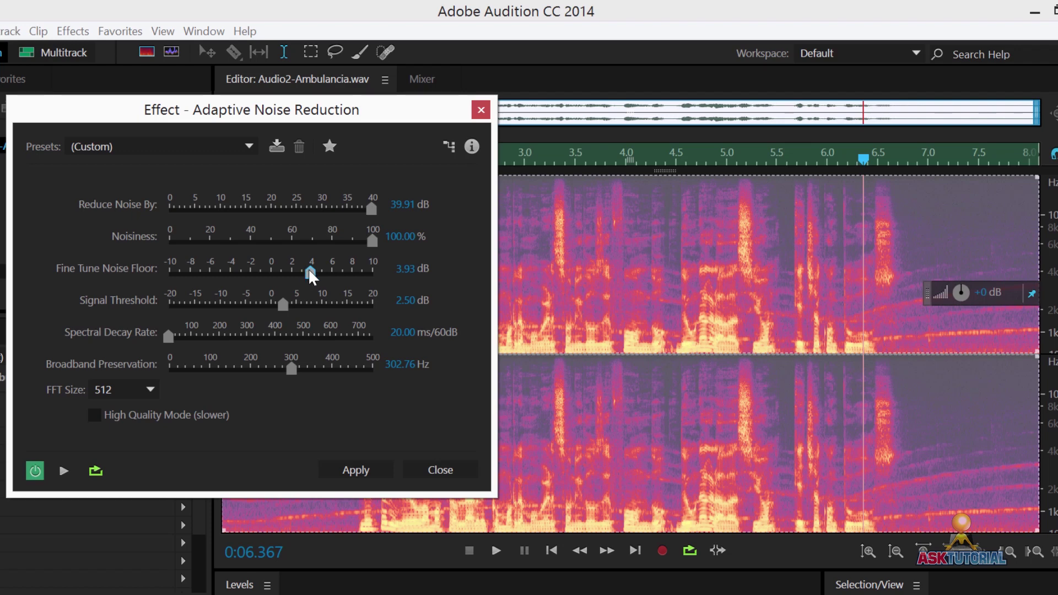
mouse_move(306, 270)
left_mouse_down()
mouse_move(273, 277)
mouse_move(307, 274)
mouse_move(298, 277)
mouse_move(310, 284)
left_mouse_up()
left_click(67, 474)
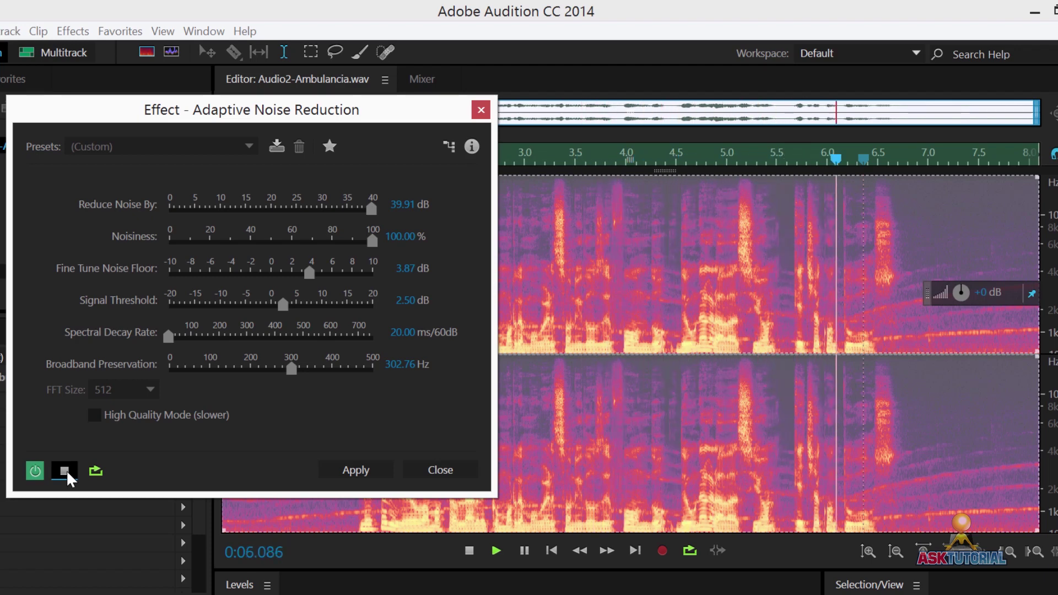
left_click(65, 472)
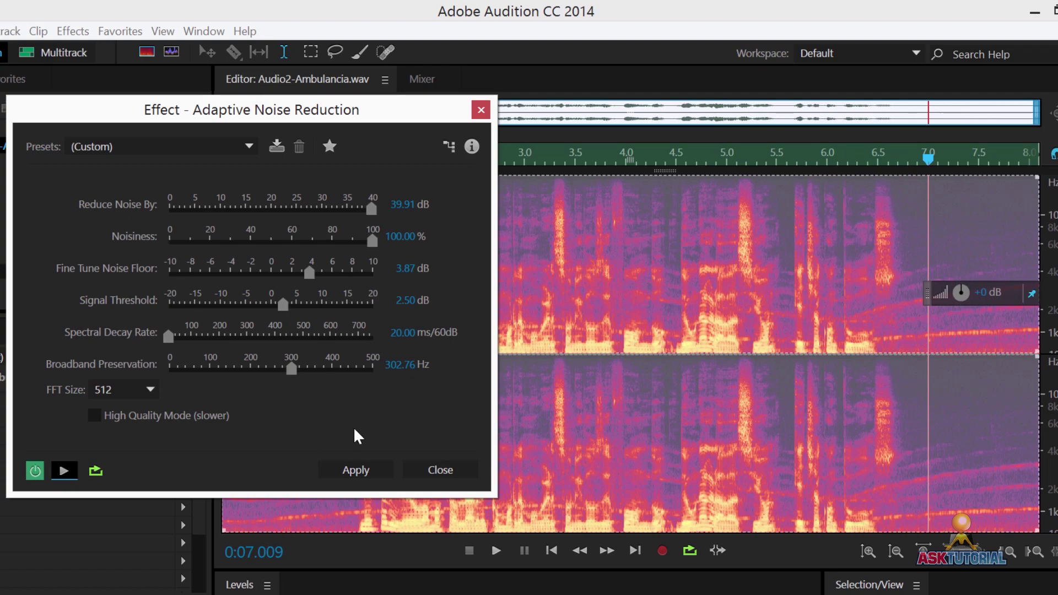
left_click(349, 471)
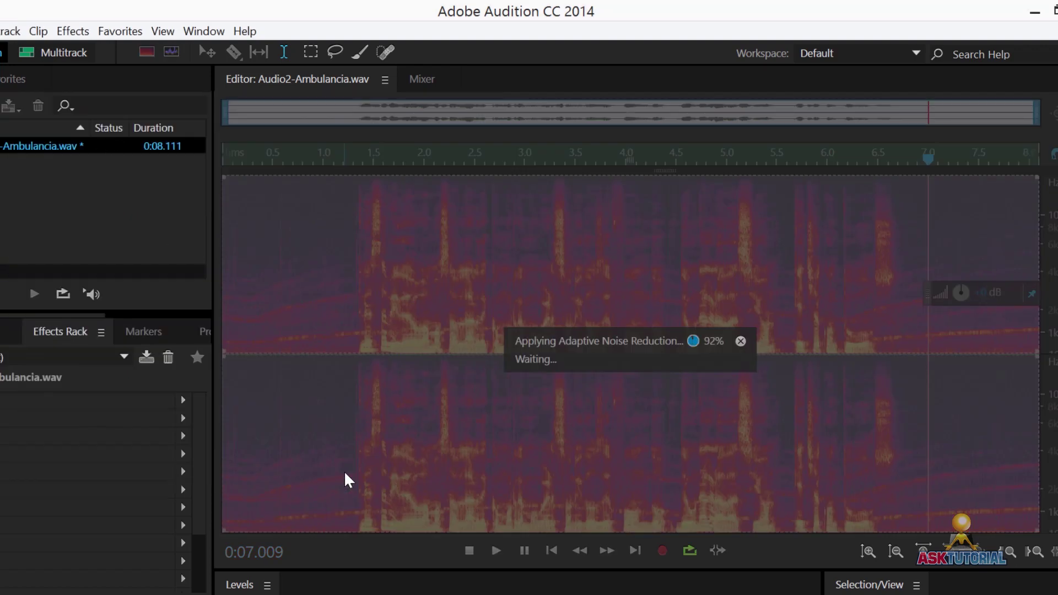
- Silence the leftover noise before the speech, from the start to about 1.25 seconds, and after it, from about 6.82 seconds to the end
left_click_drag(347, 471, 223, 468)
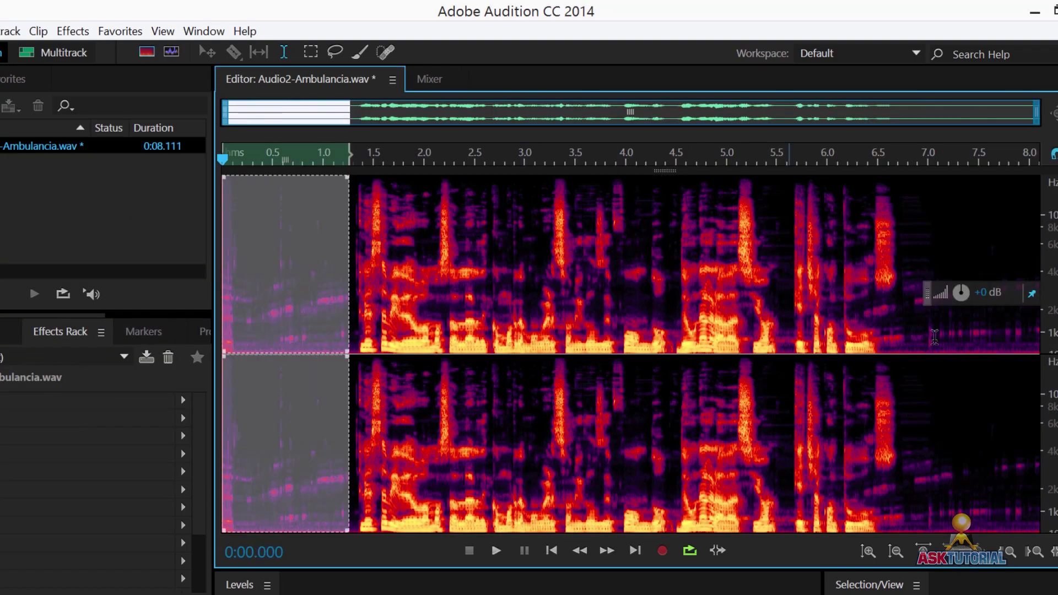
left_click_drag(961, 293, 745, 288)
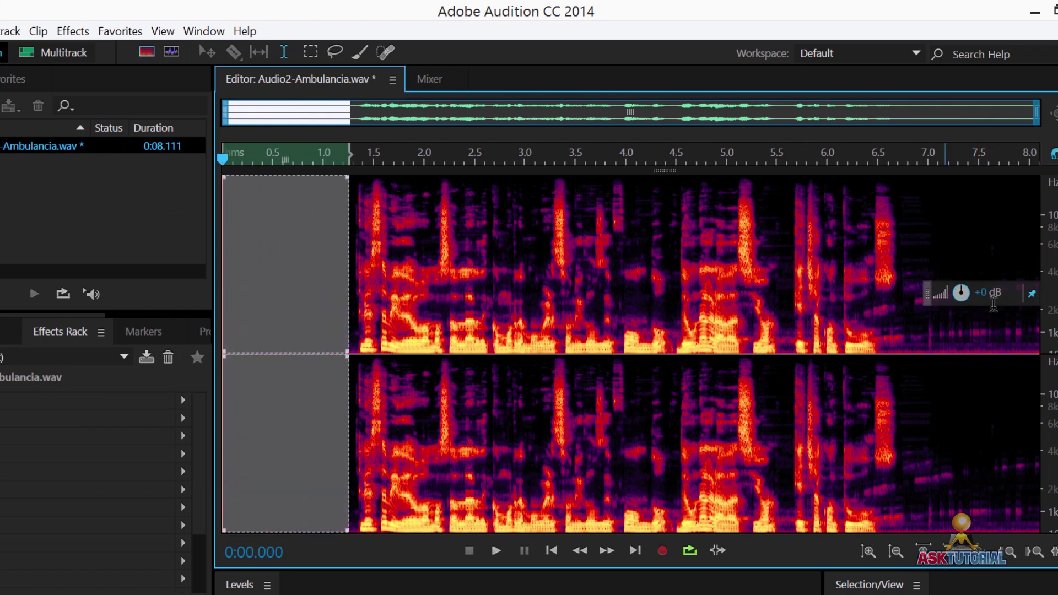
left_click(910, 220)
key("shift+End")
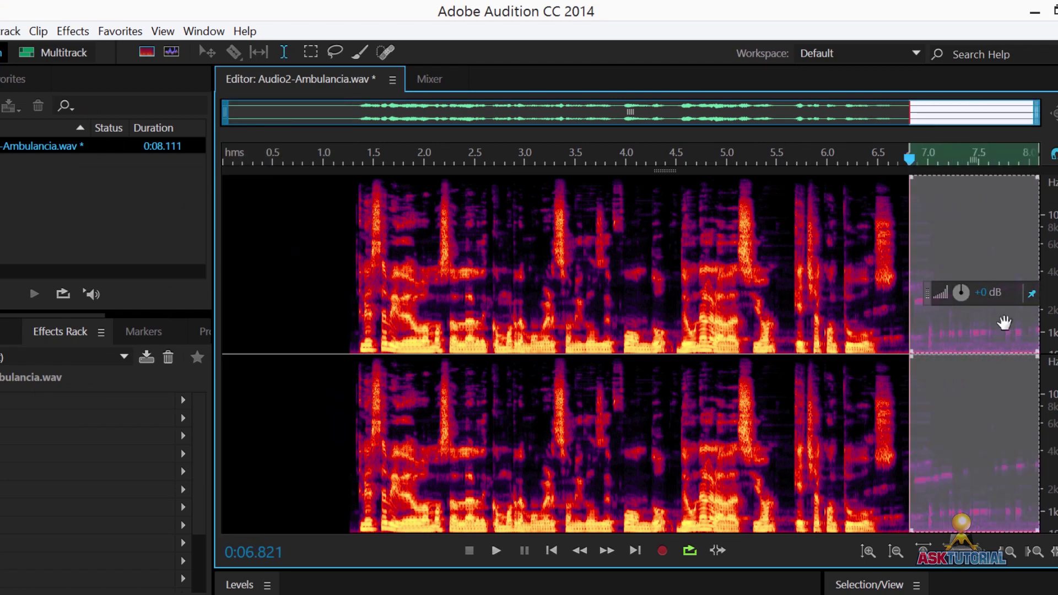
left_click_drag(961, 292, 792, 284)
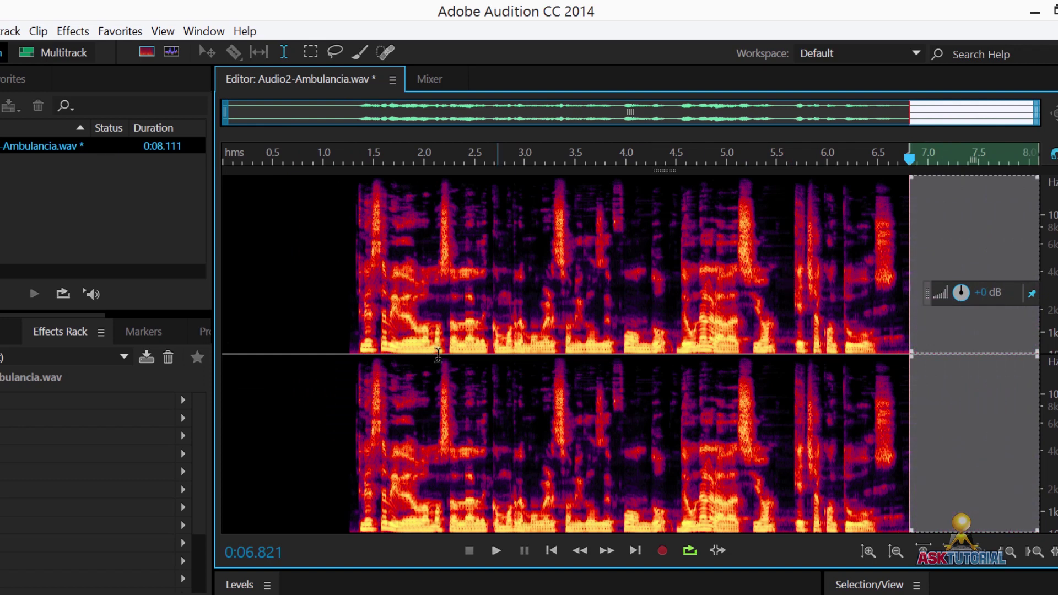
left_click(329, 309)
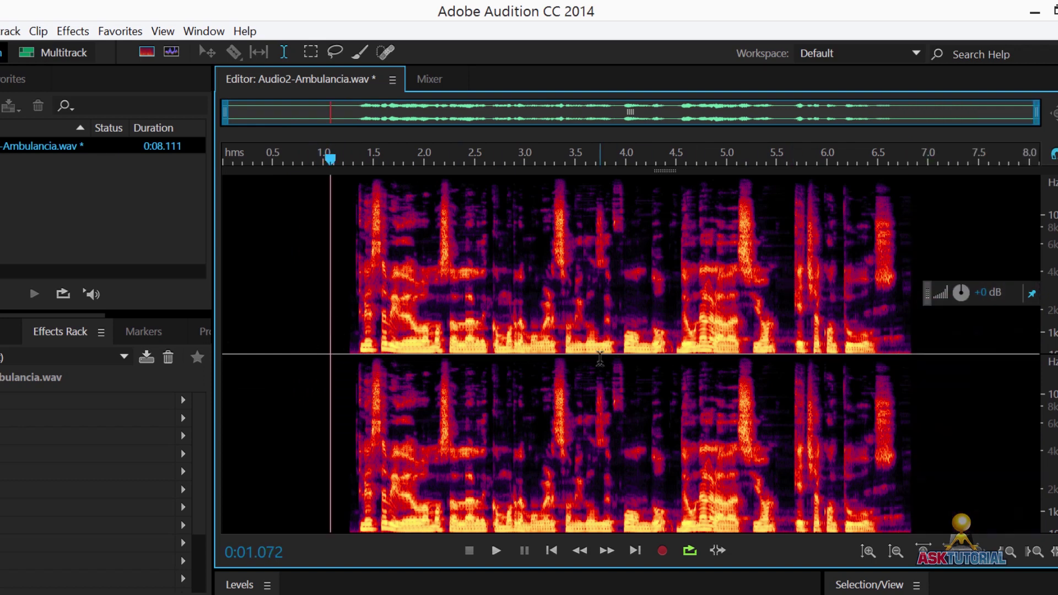